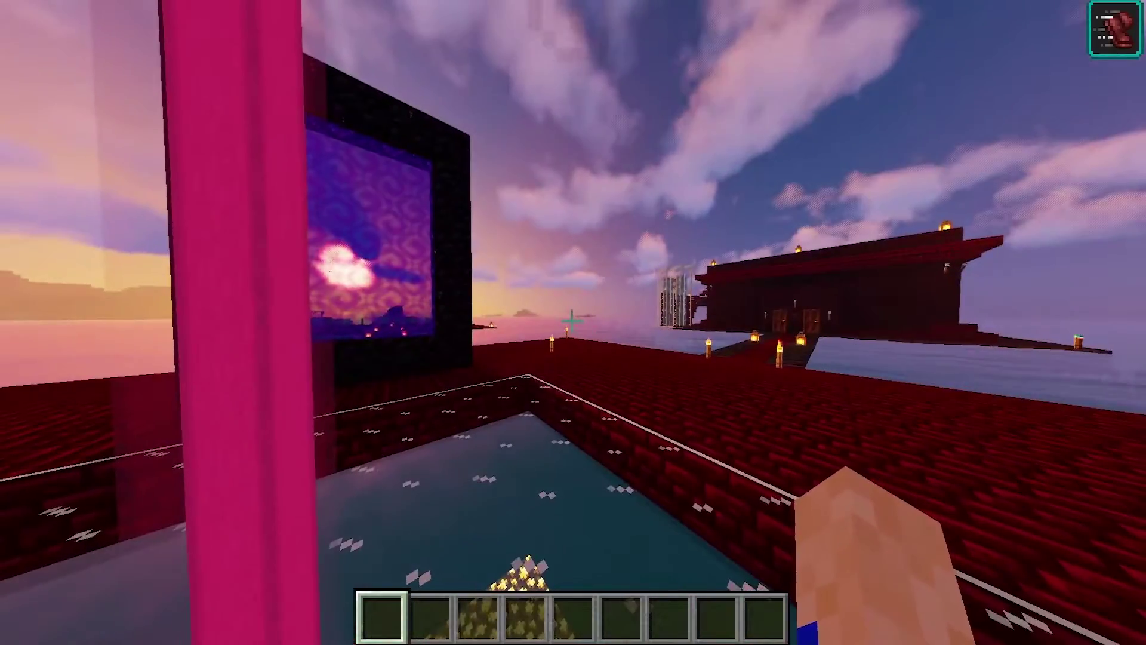
Destroy the 64 offhand dark oak planks in the Survival Inventory's Destroy Item slot.
key("e")
key("e")
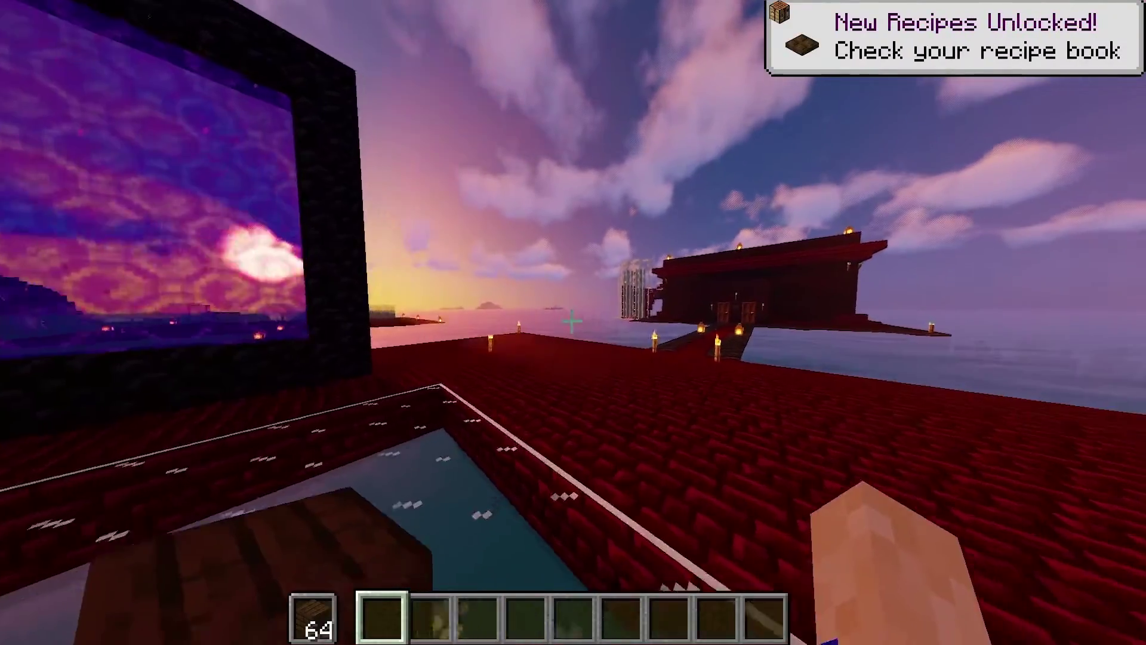
key("e")
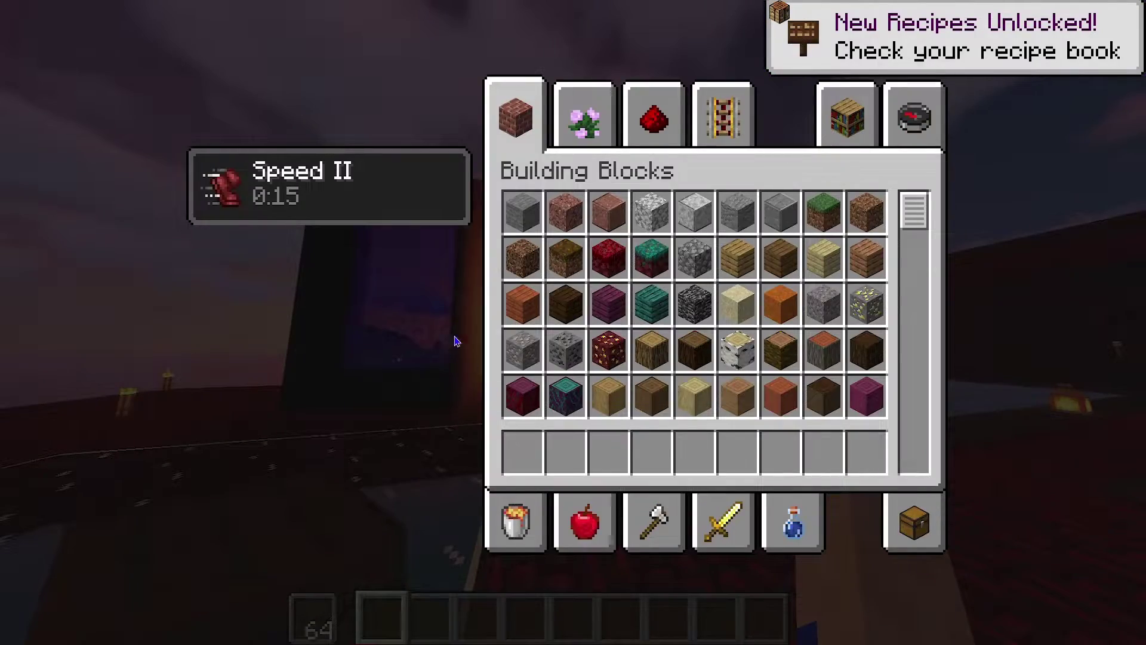
key("e")
key("e")
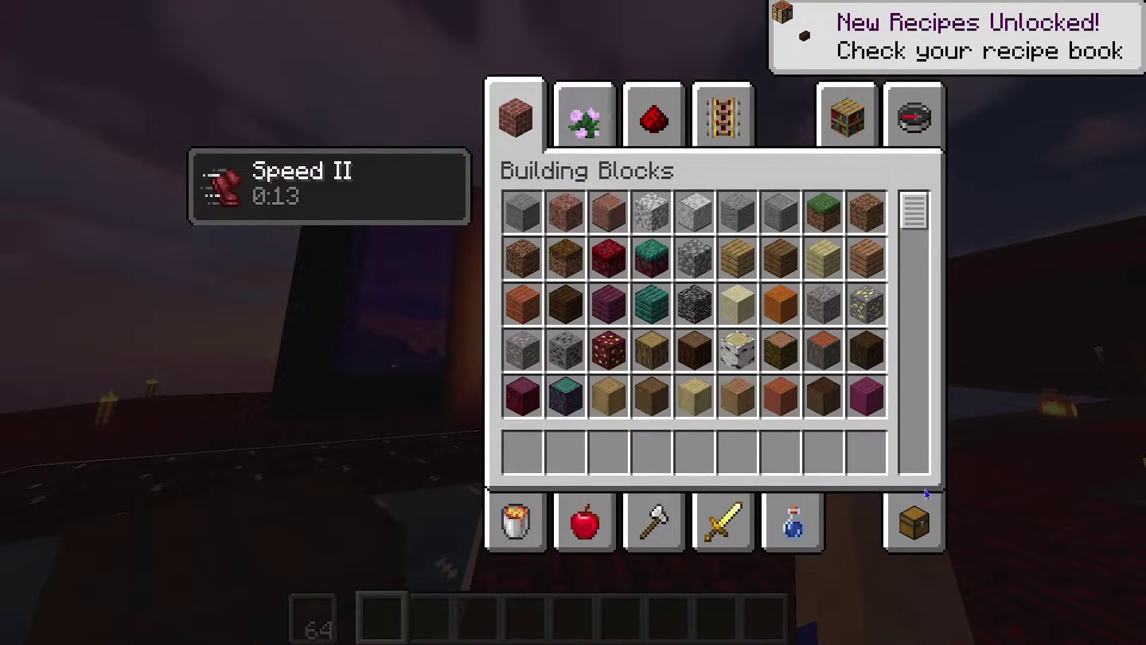
left_click(914, 523)
left_click(586, 216)
left_click(914, 453)
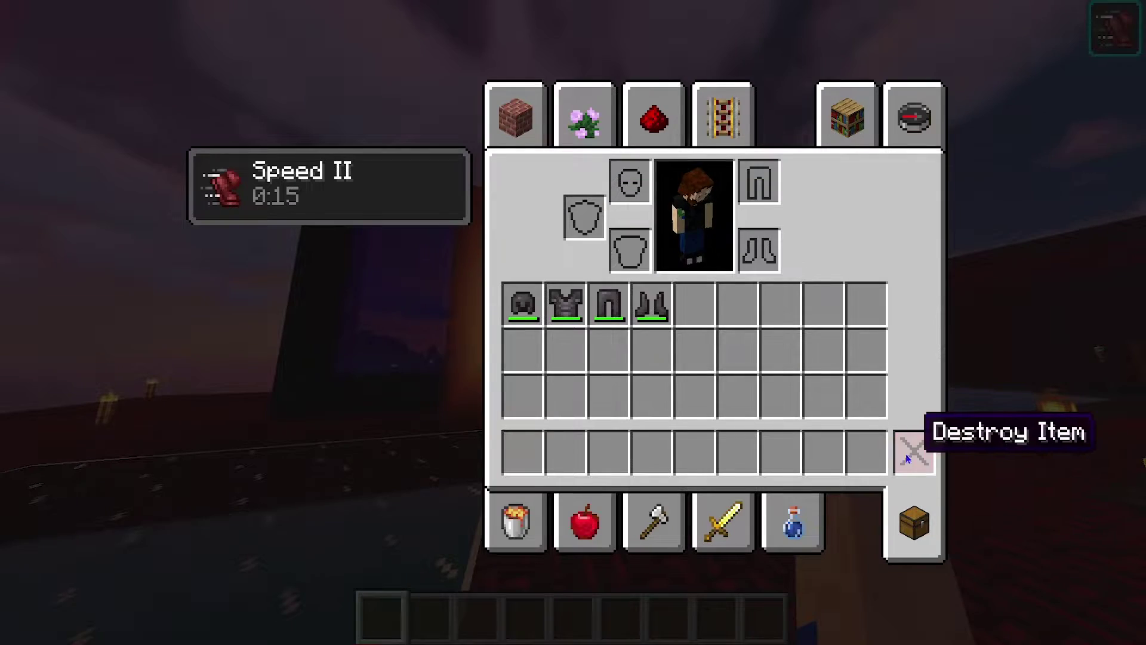
key("e")
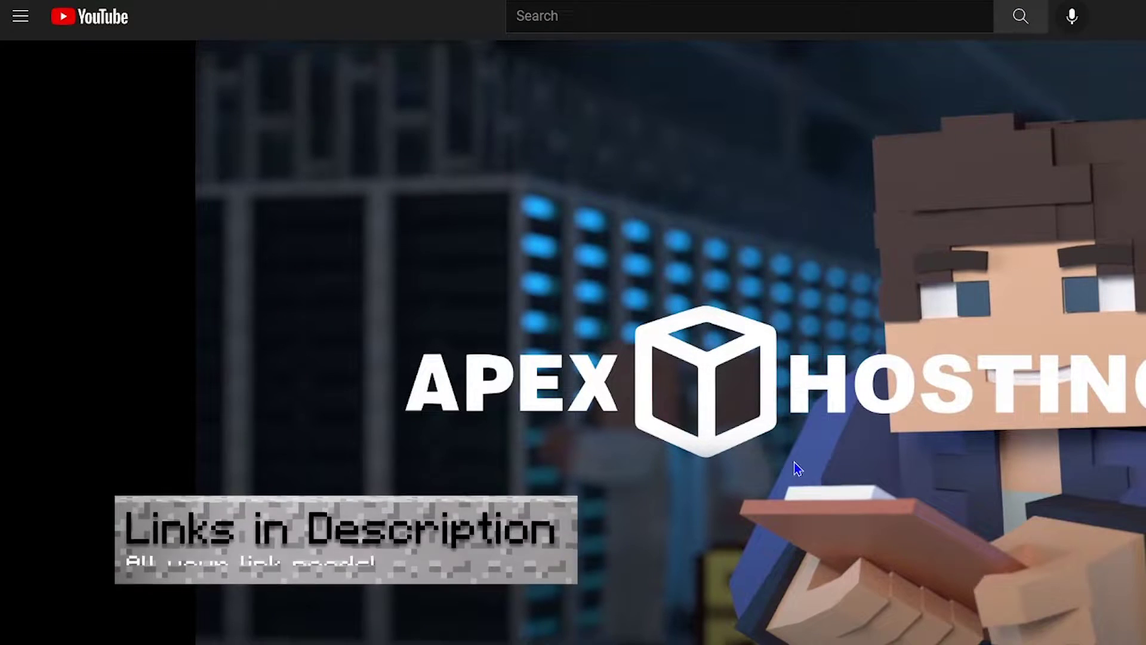
Scroll to the video description and highlight the Useful Links text with the Controlling link.
scroll(573, 337, "down", 6)
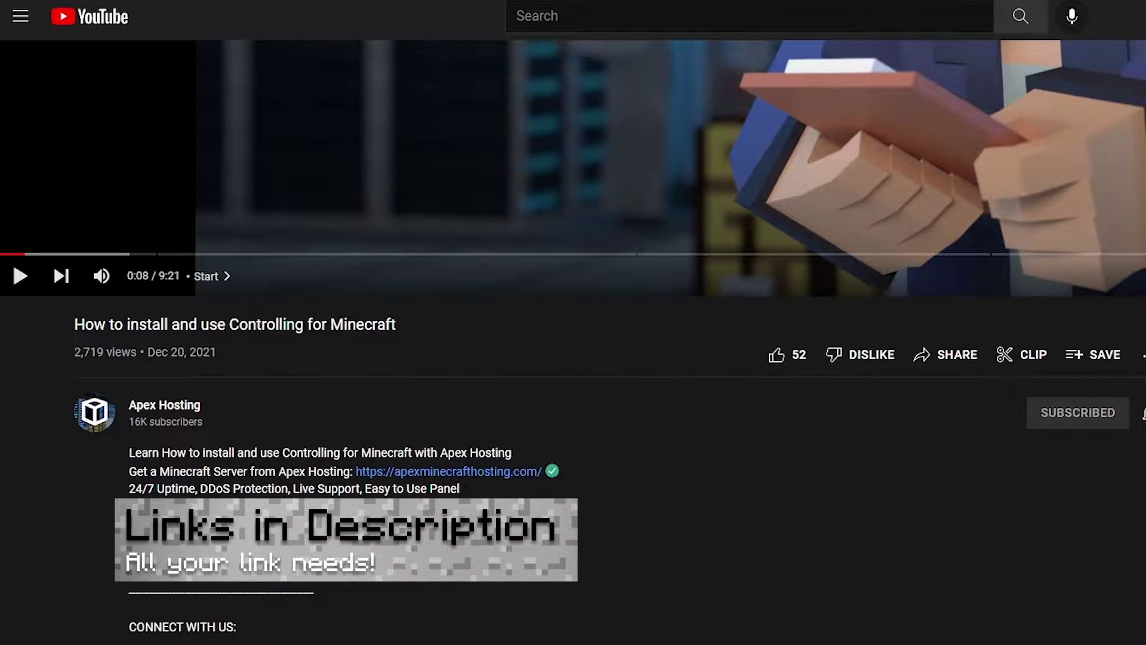
mouse_move(425, 557)
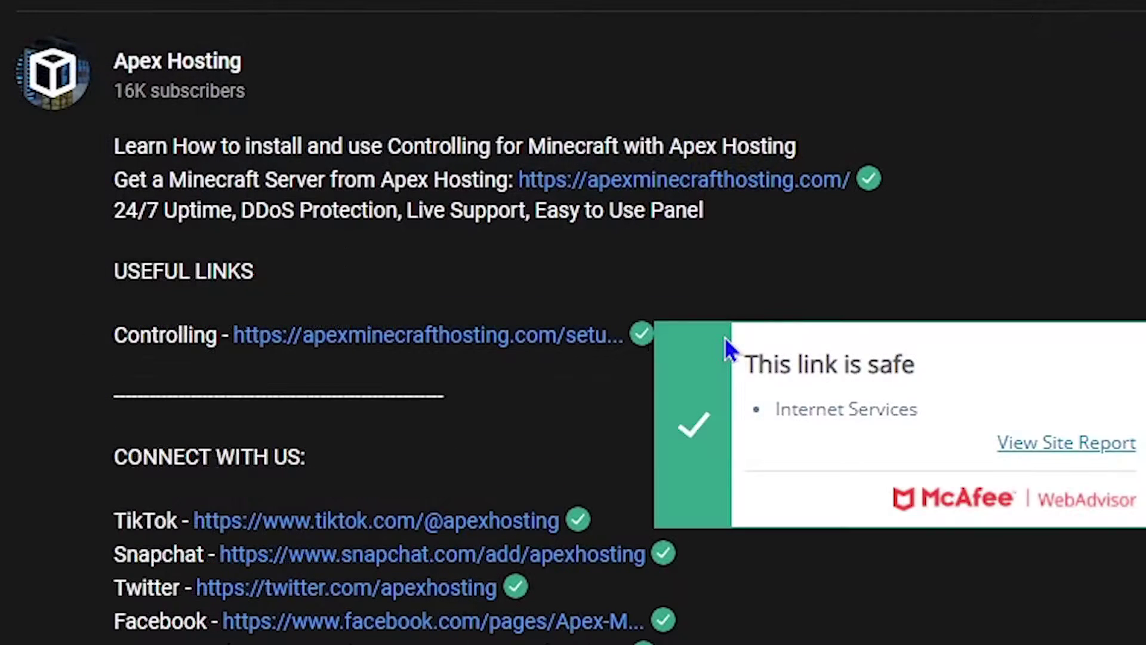
left_click_drag(106, 267, 621, 340)
mouse_move(642, 333)
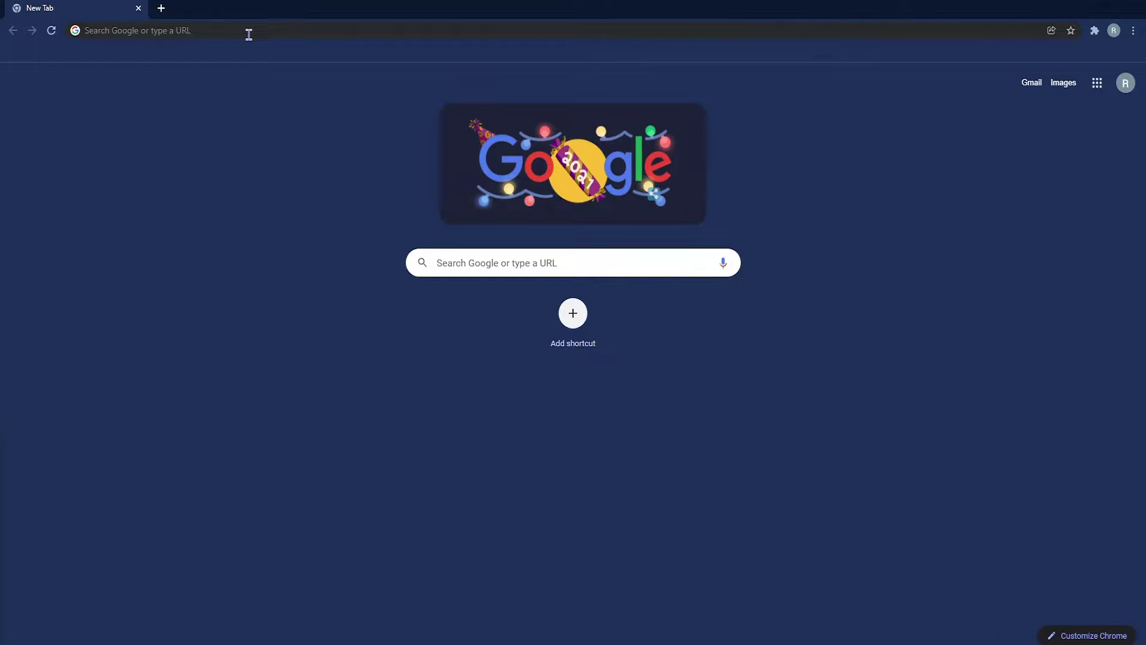
Search the web for 'Controlling Mod minecraf' from Chrome's address bar.
left_click(249, 31)
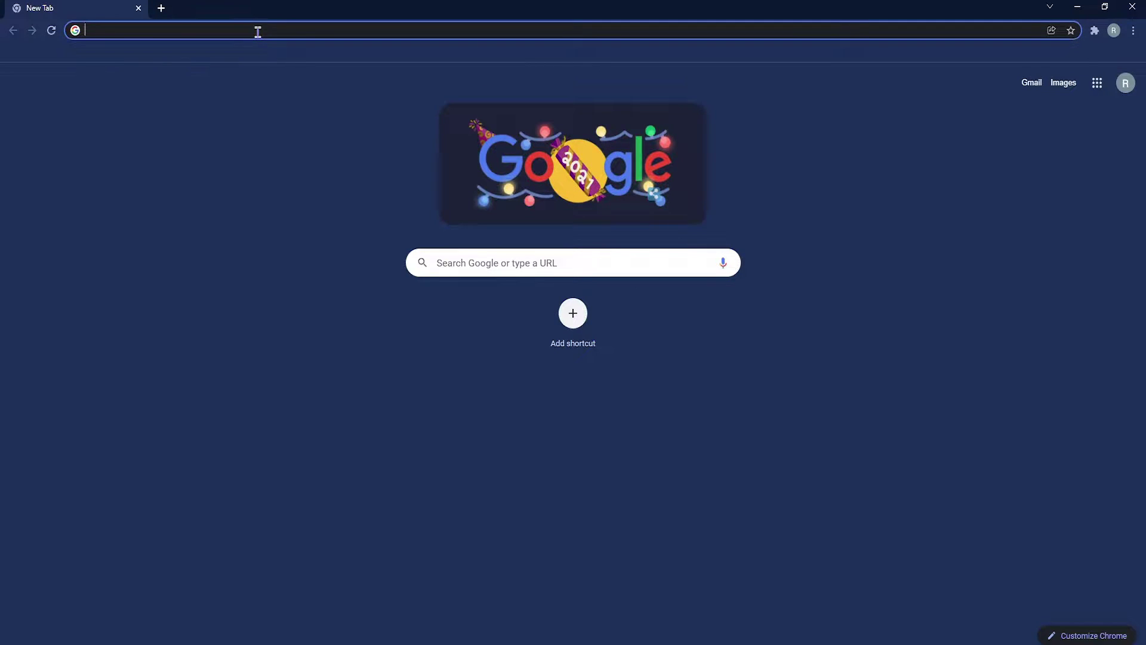
type("Controlling ")
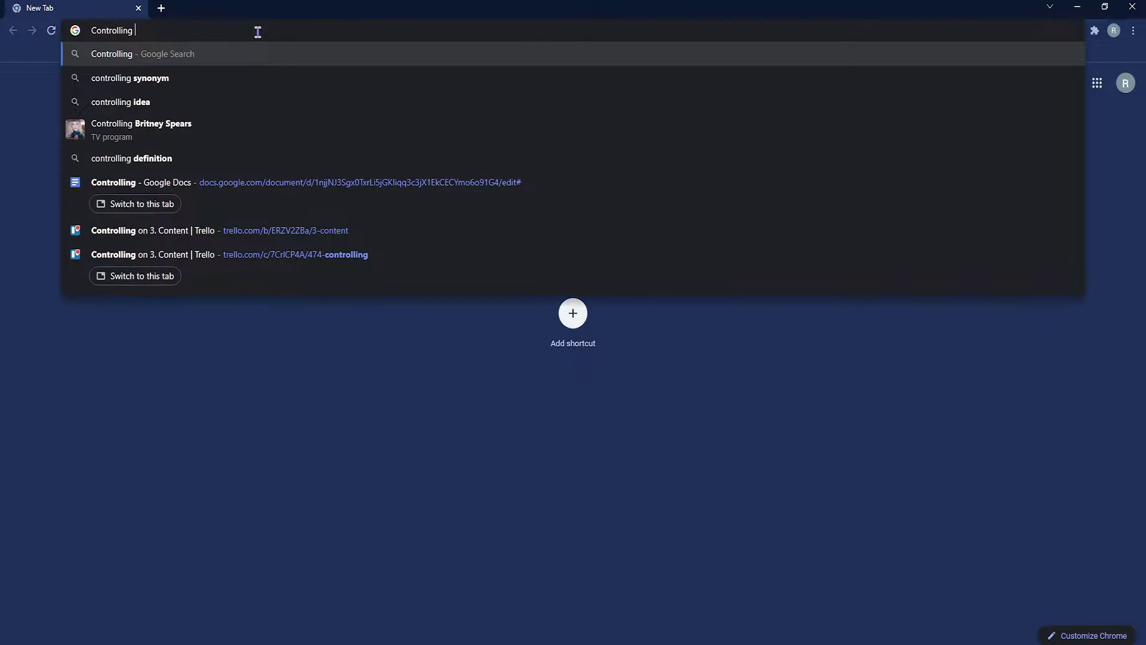
type("Mod ")
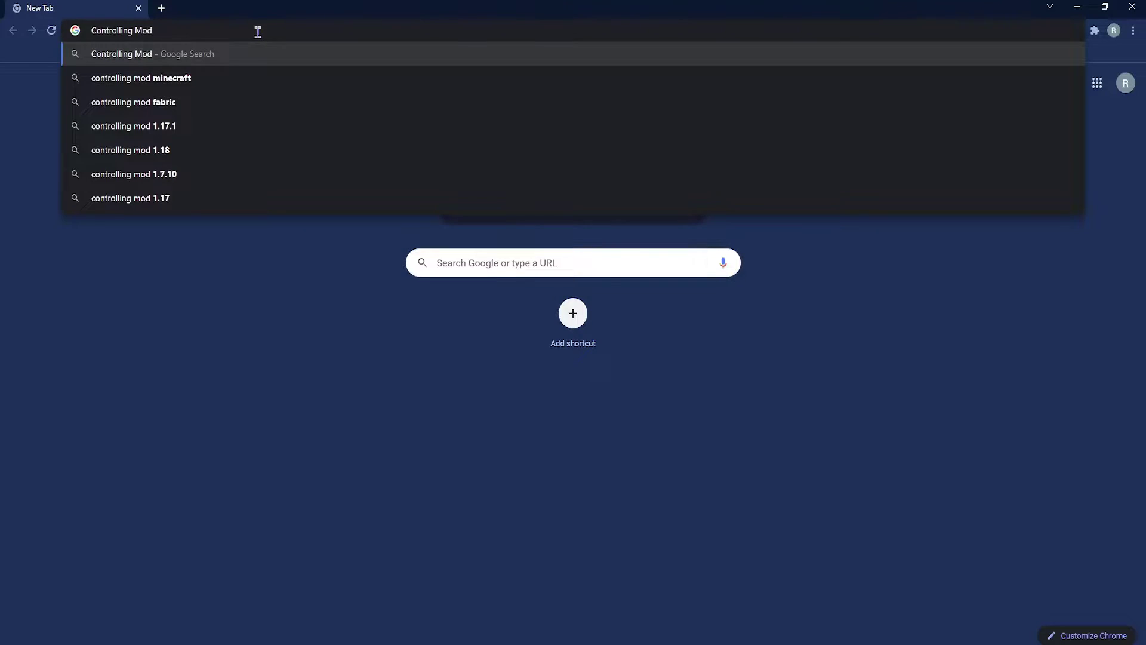
type("minecraf")
key("Return")
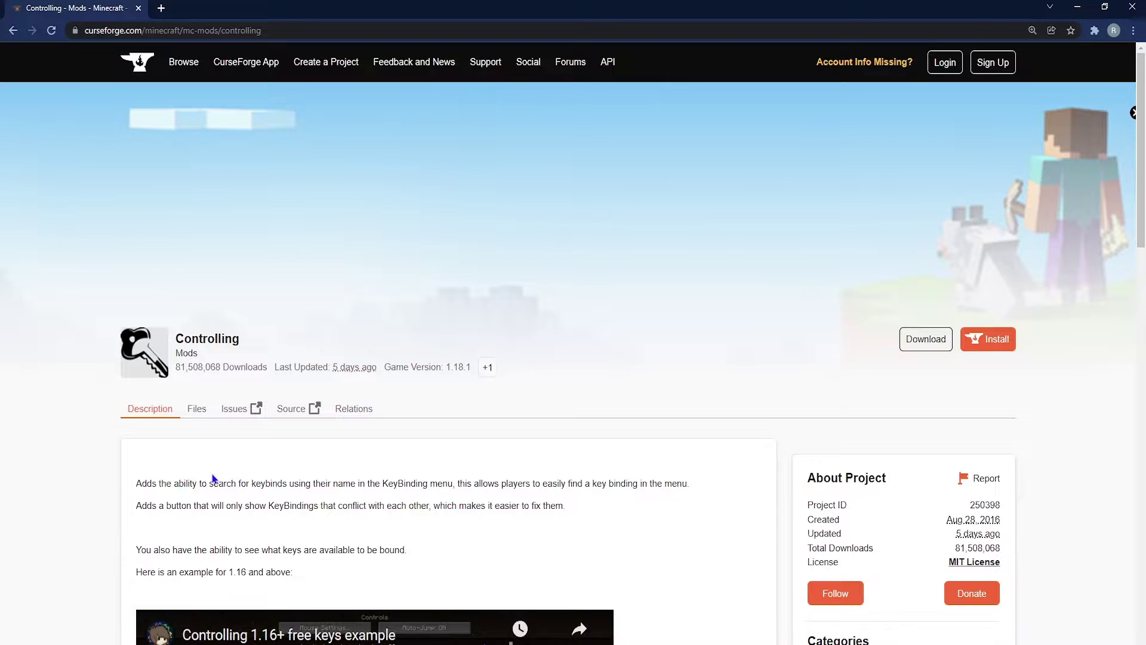
Show the complete list of files for the Controlling mod on CurseForge.
left_click(196, 408)
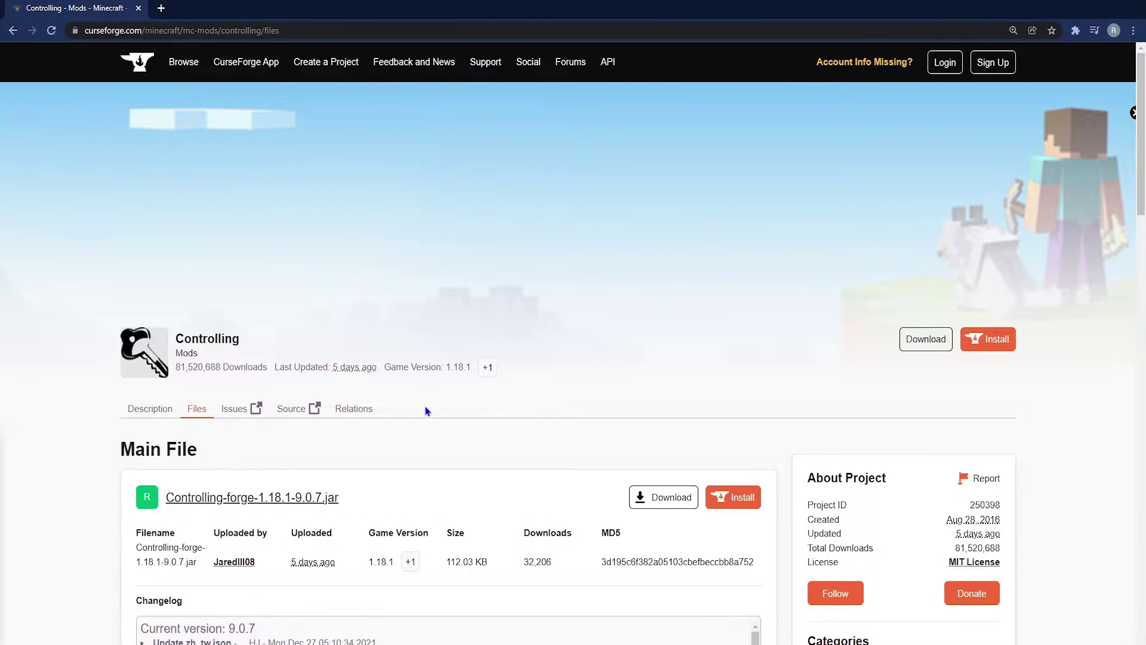
scroll(467, 462, "down", 4)
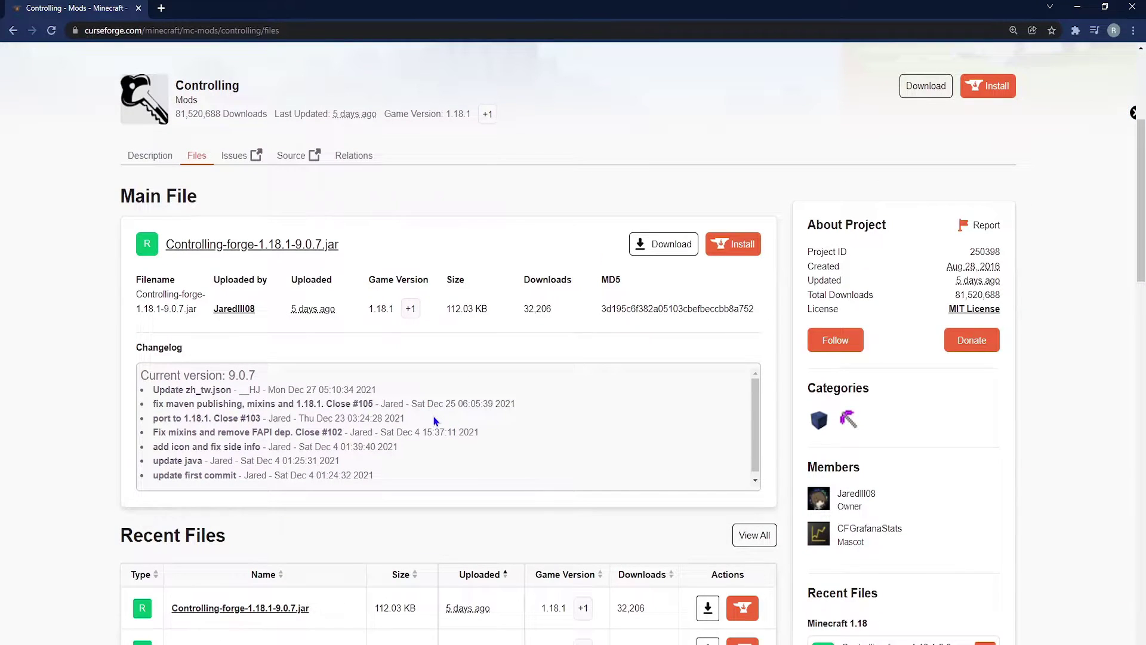
scroll(101, 440, "down", 3)
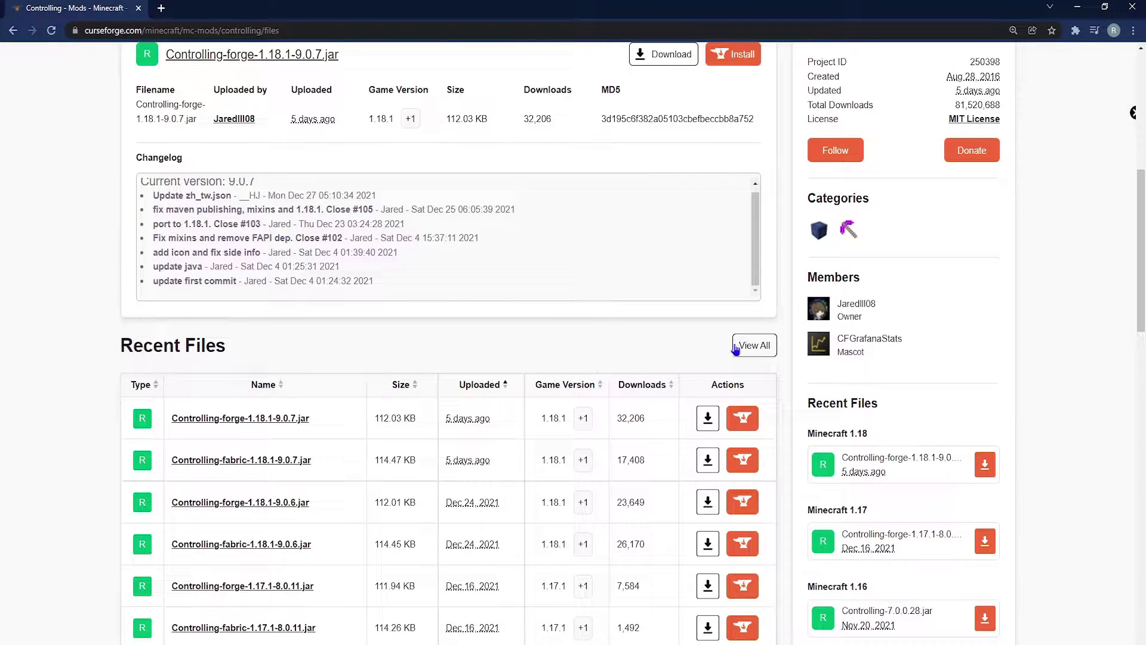
left_click(759, 351)
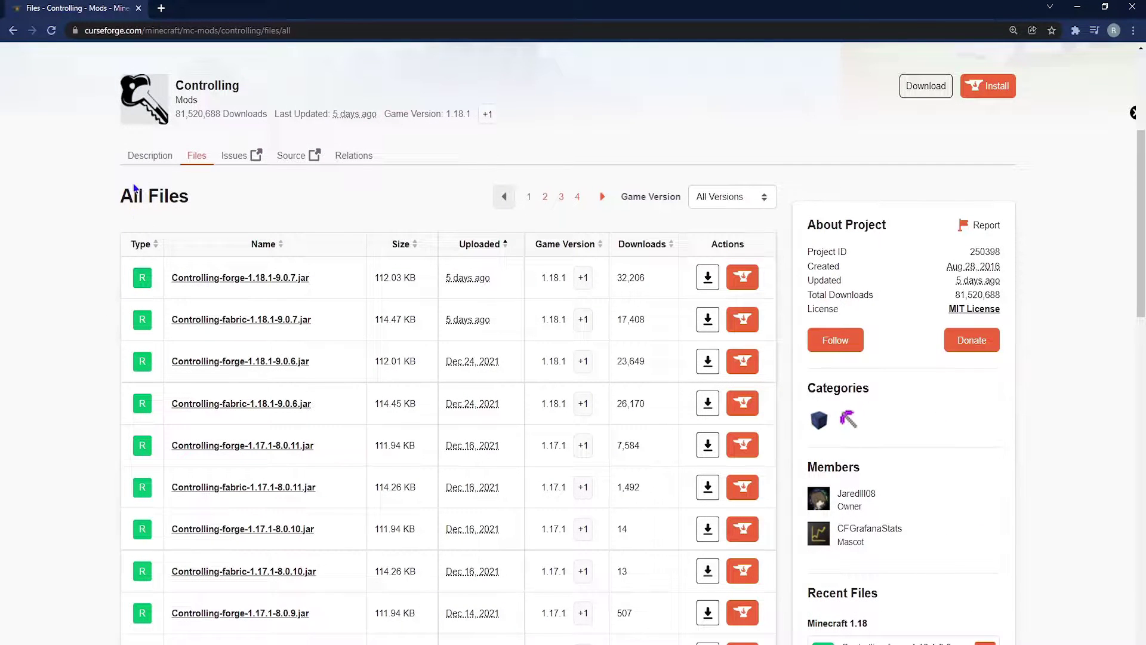
Filter the file list to game version 1.16.5, revealing Controlling-7.0.0.28.jar.
left_click(734, 203)
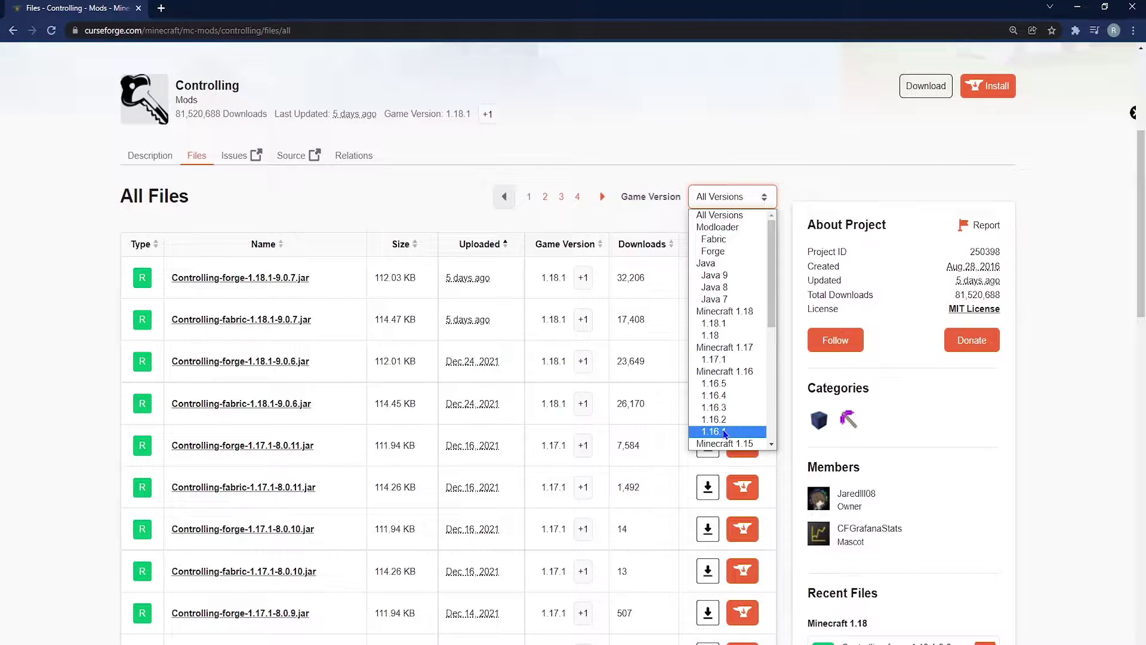
left_click(721, 384)
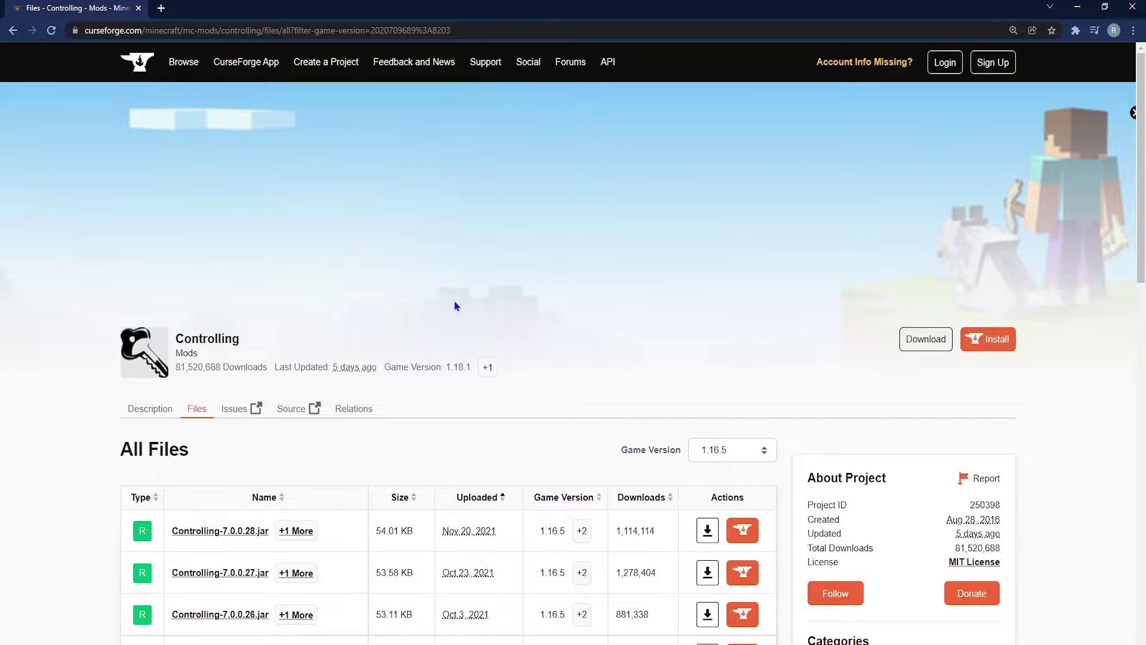
scroll(455, 305, "down", 5)
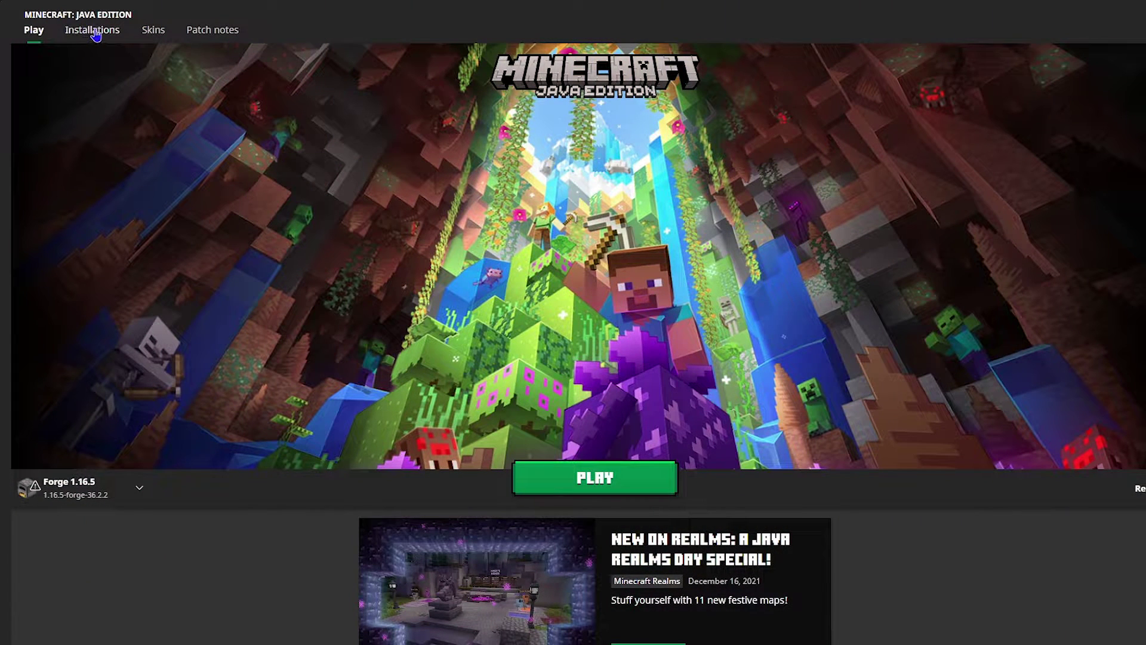
Open the Forge 1.16.5 installation's .minecraft folder from the Installations list.
left_click(95, 35)
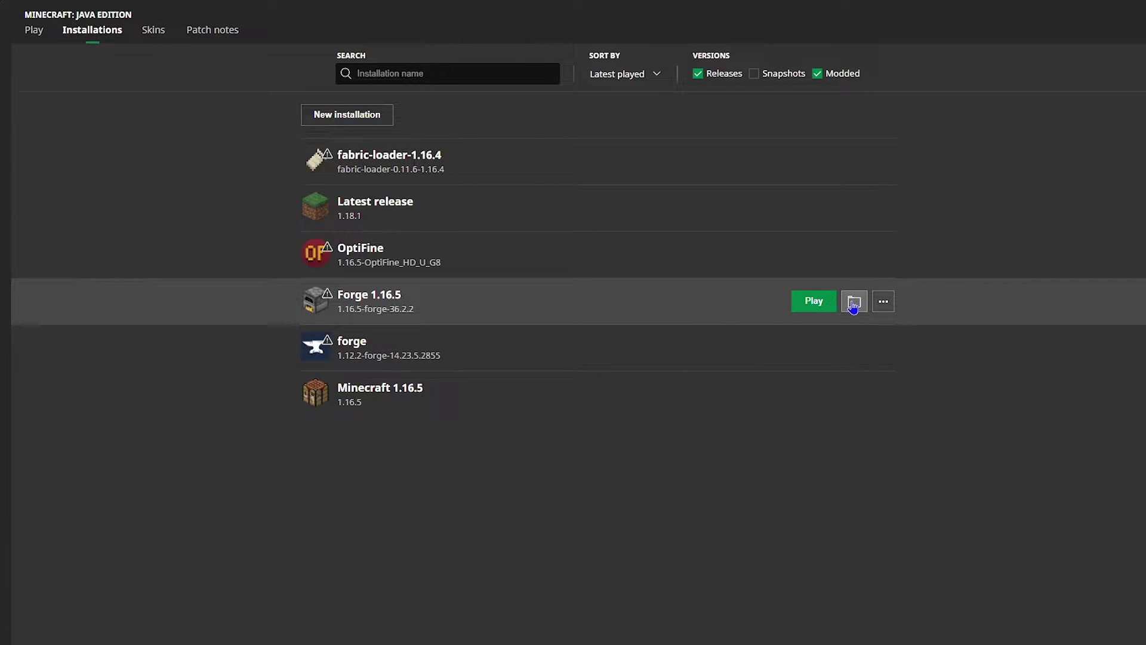
left_click(854, 305)
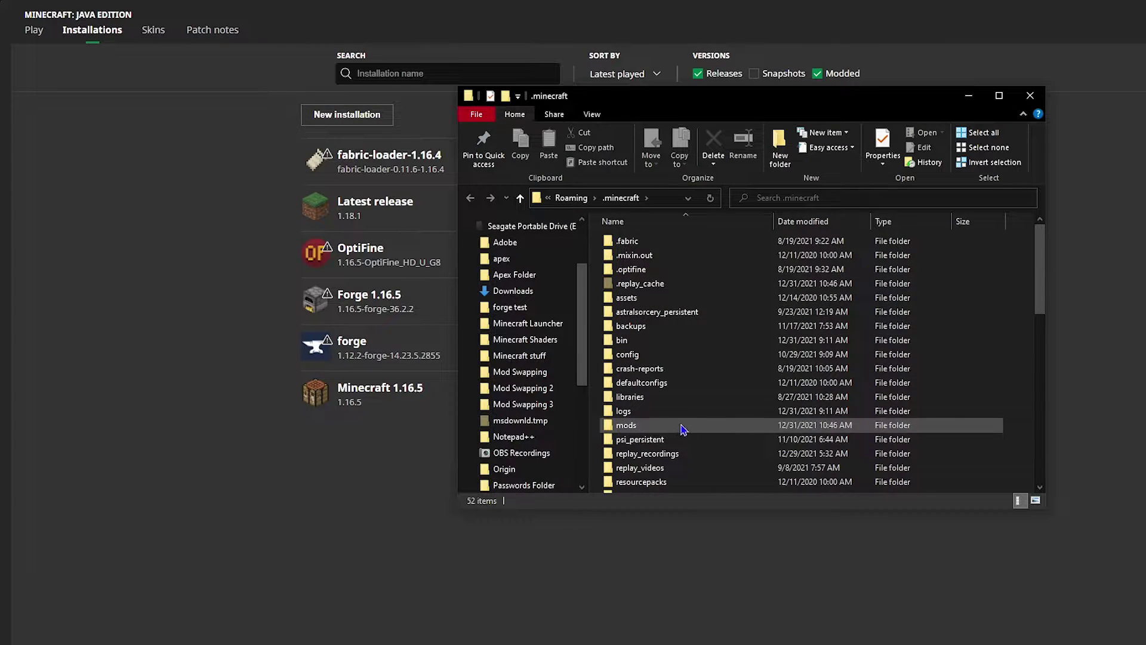
Copy Controlling-7.0.0.28.jar from Downloads into the .minecraft mods folder.
double_click(641, 430)
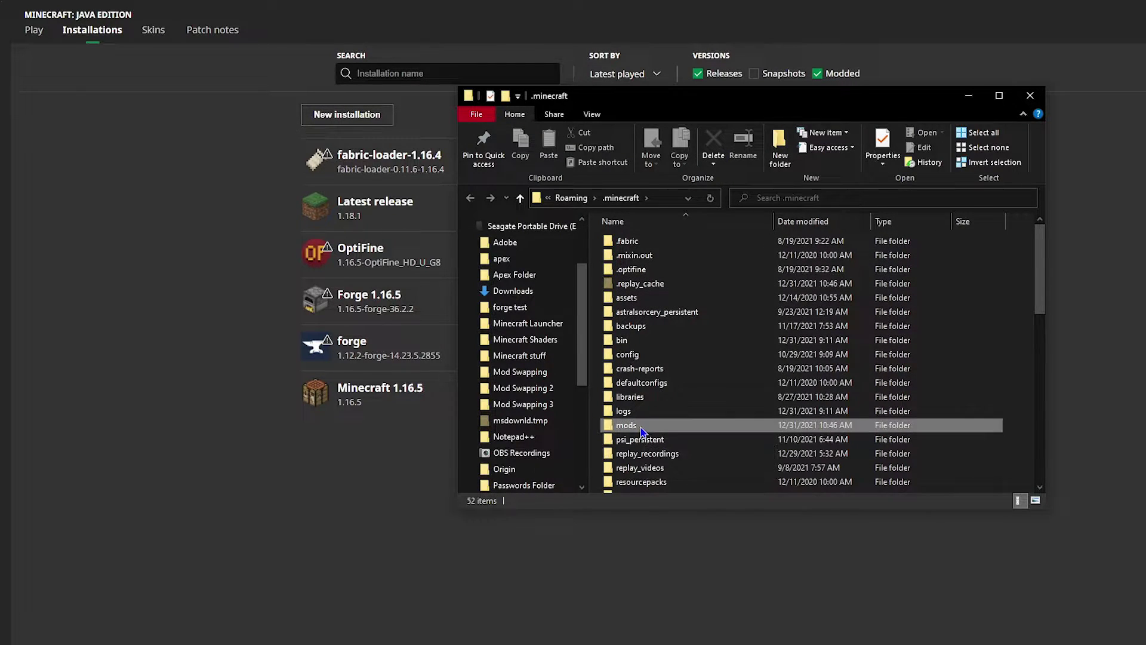
key("alt+Tab")
left_click_drag(262, 124, 270, 112)
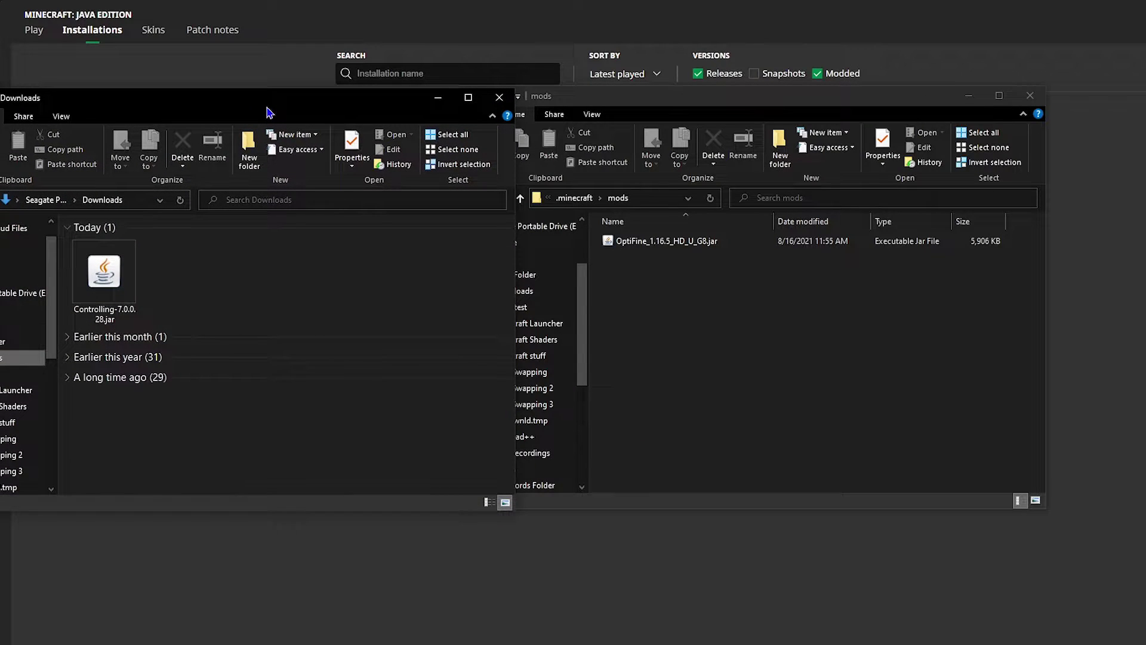
left_click(106, 298)
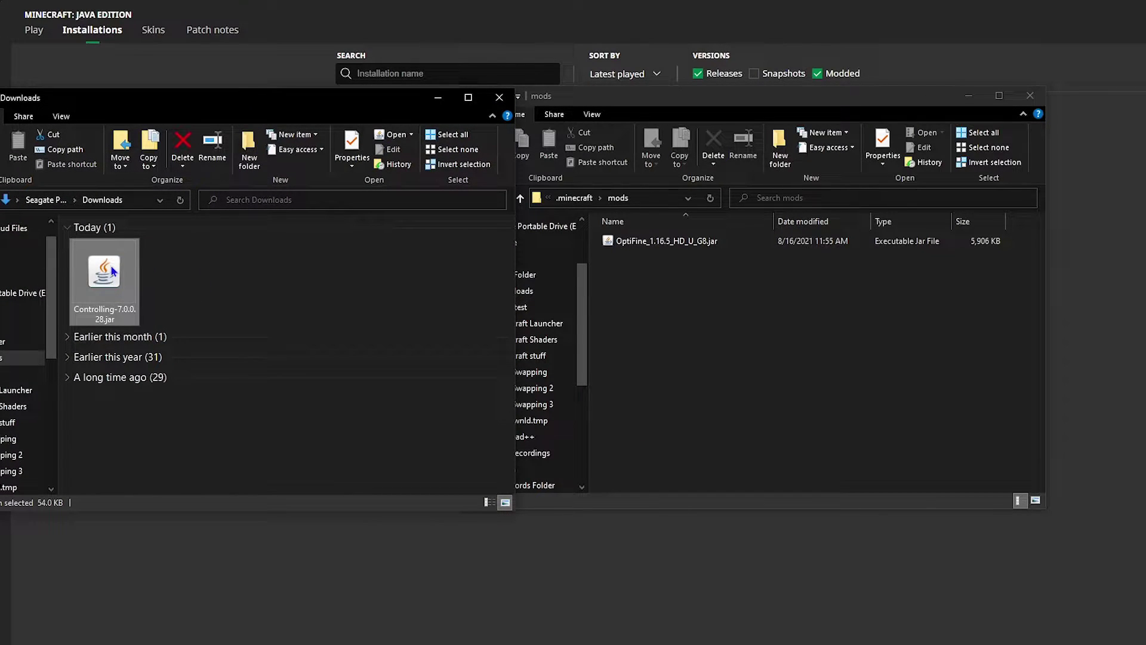
left_click_drag(112, 273, 667, 295)
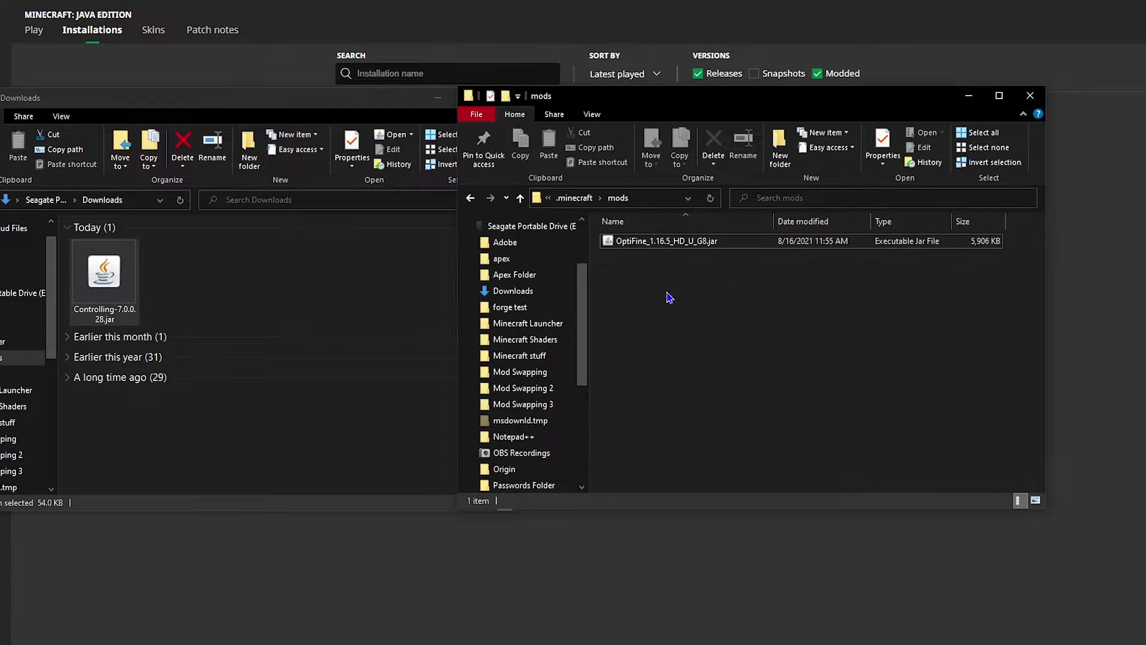
Minimize the Downloads and mods Explorer windows to reveal the launcher.
left_click(411, 108)
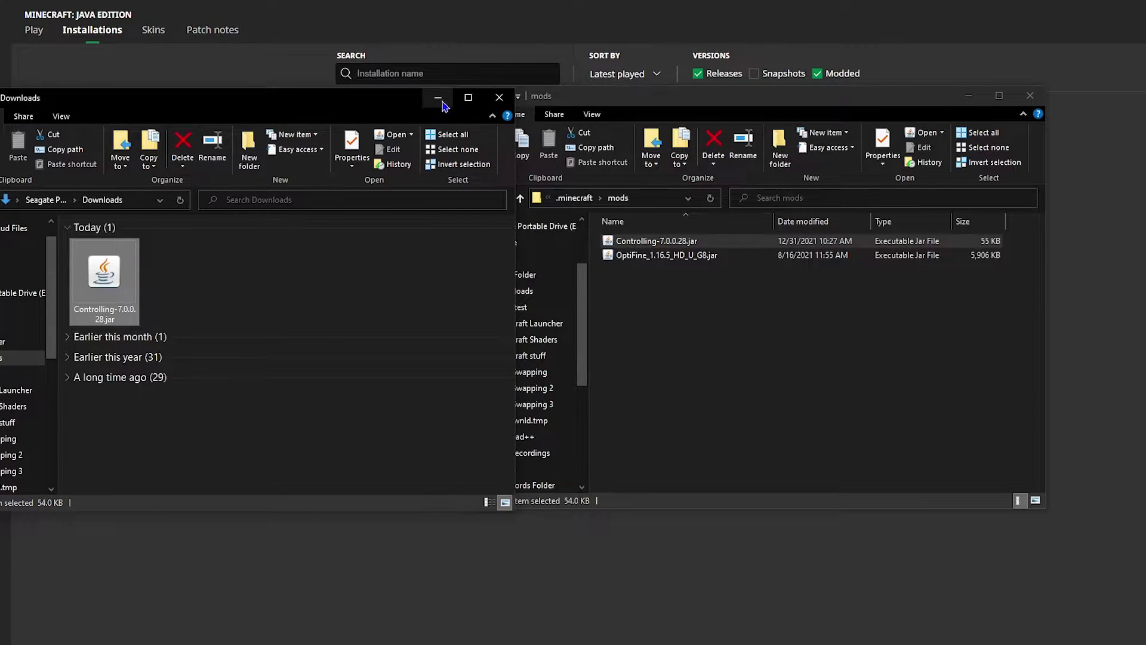
left_click(438, 98)
left_click(968, 97)
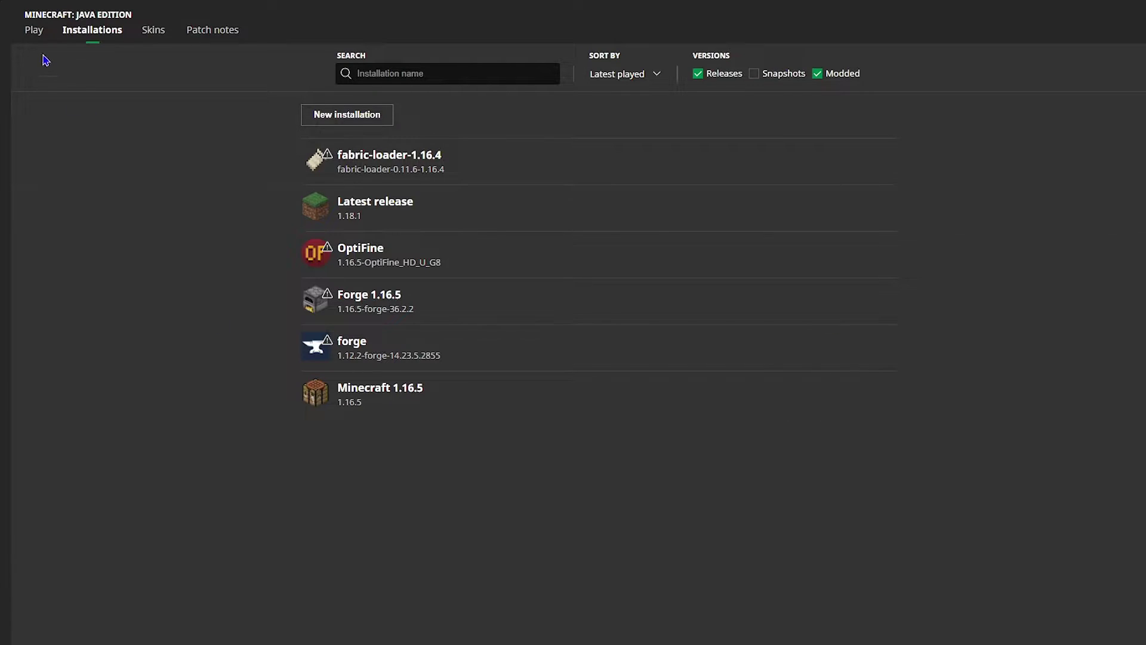
Switch the launcher to its Play page to launch Forge 1.16.5.
left_click(34, 31)
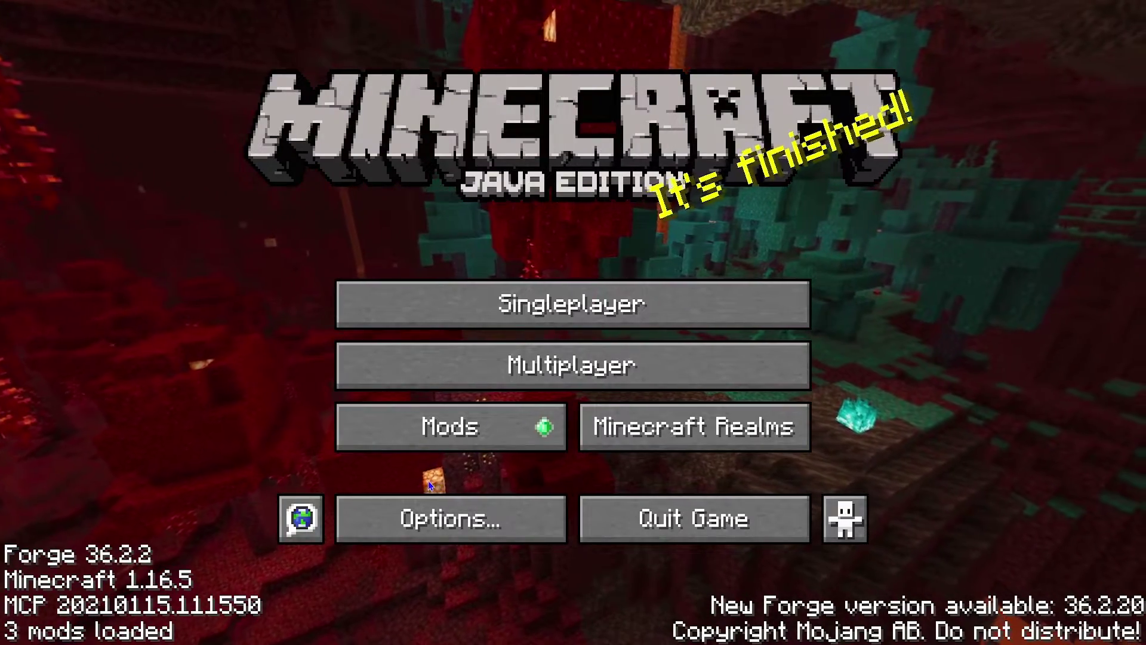
Go to Options and then the Controls screen for key bindings.
left_click(453, 516)
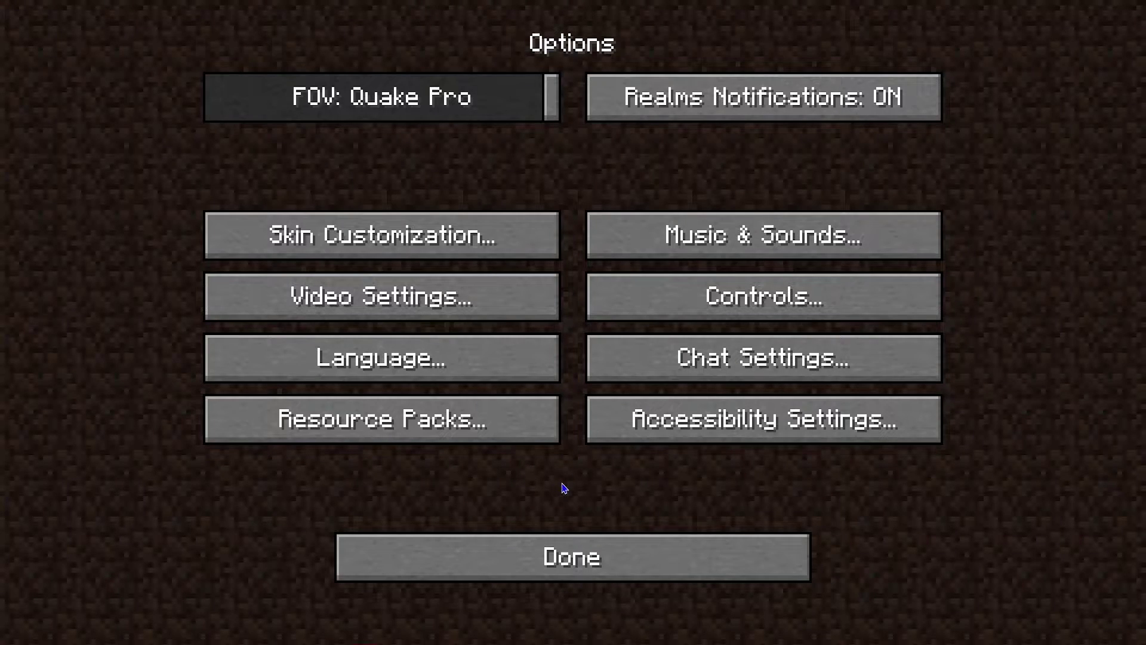
left_click(758, 297)
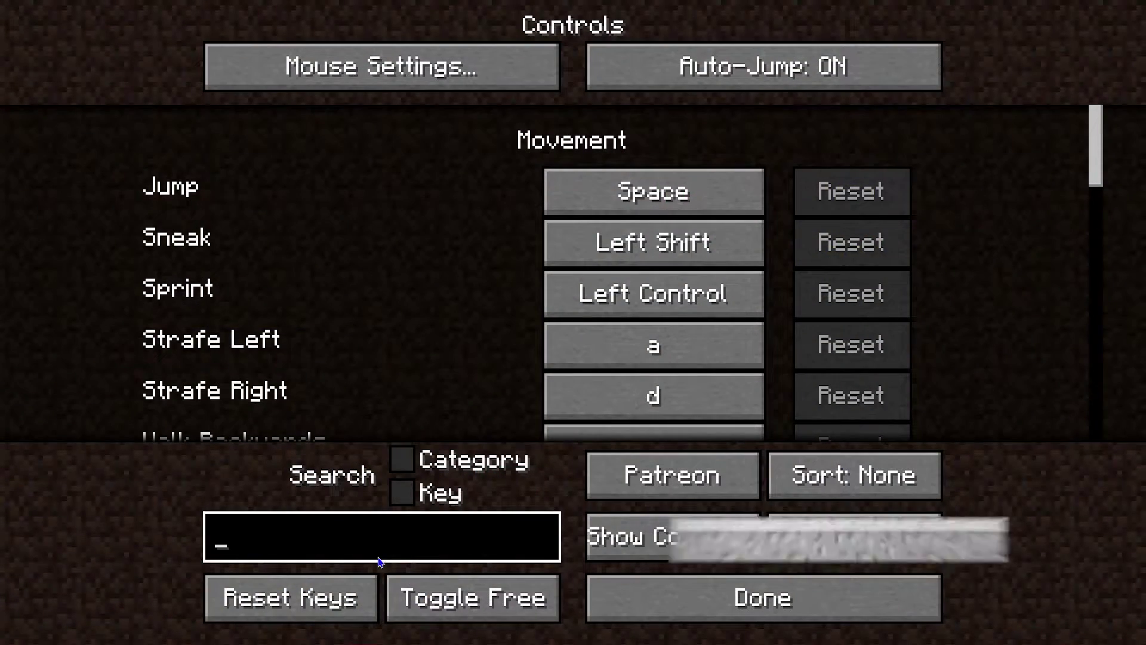
Search key binds for 'back', clear the search, and enable Category matching.
type("back")
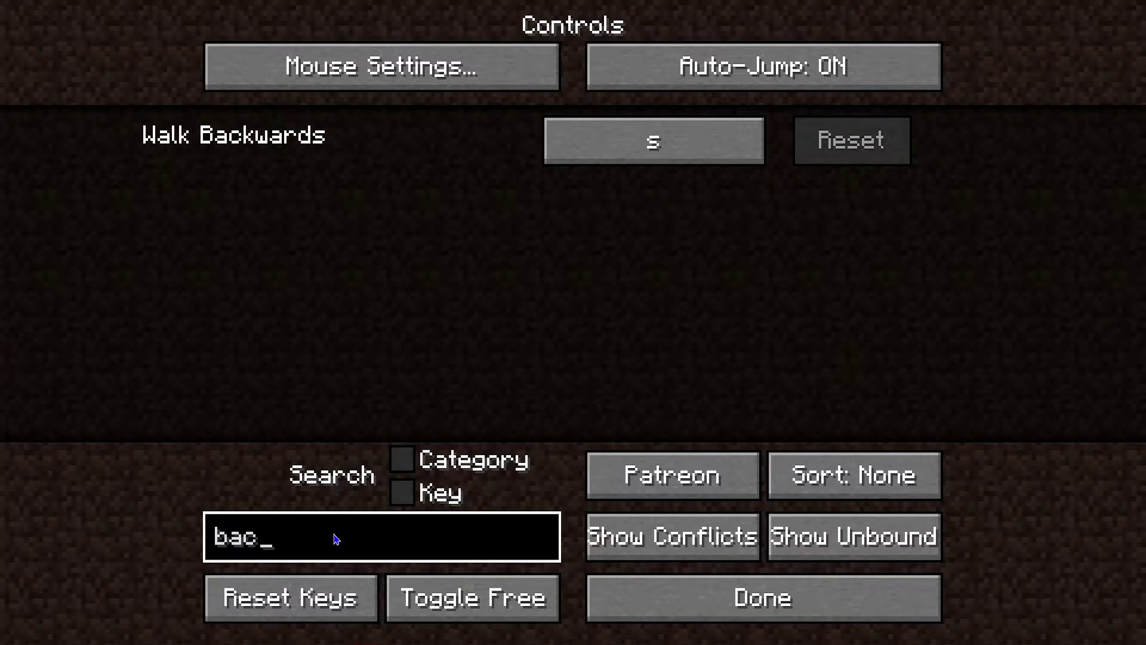
key("BackSpace")
key("BackSpace")
key("BackSpace")
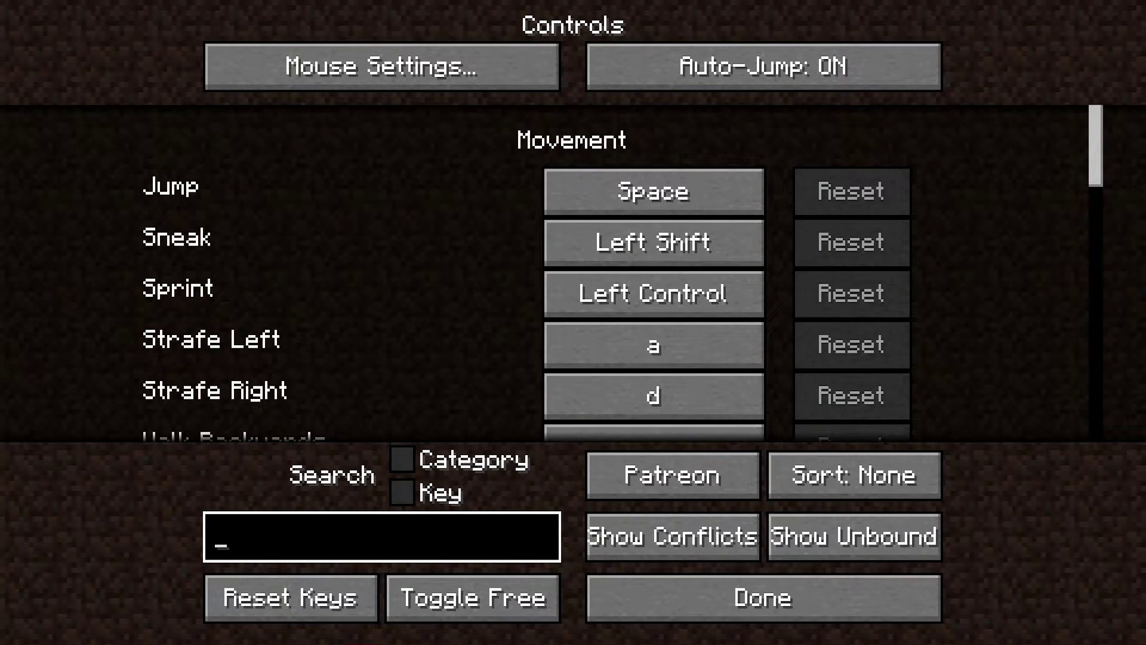
left_click(402, 460)
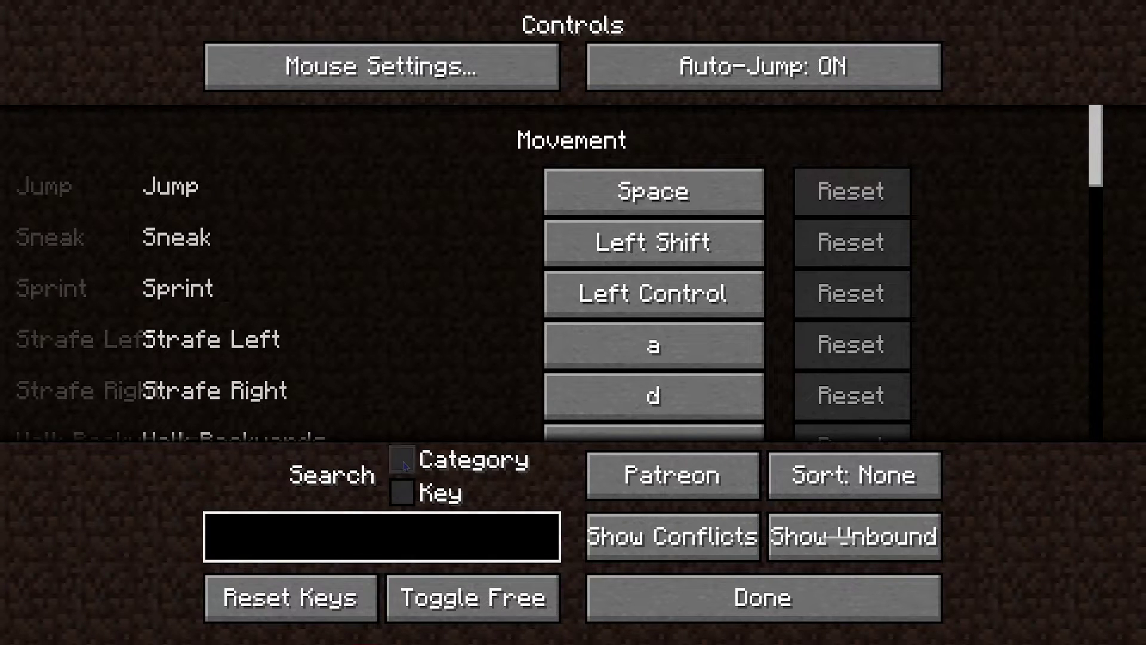
Search 'back' by category to list Sophisticated Backpacks binds, then clear it and untick Category.
left_click(373, 550)
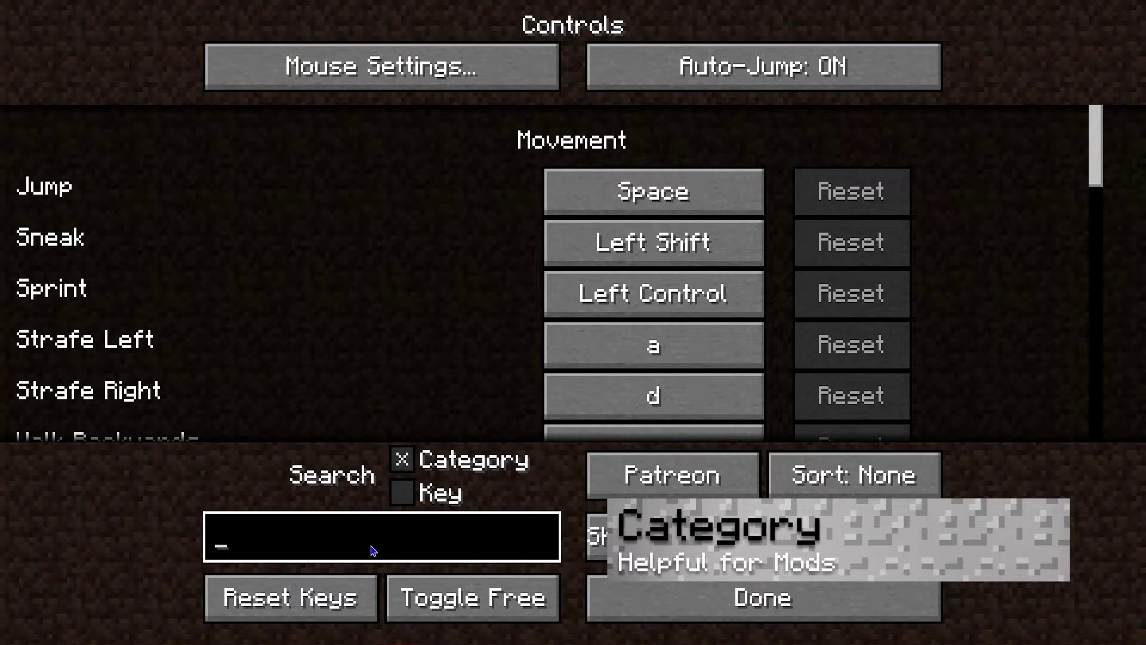
type("back")
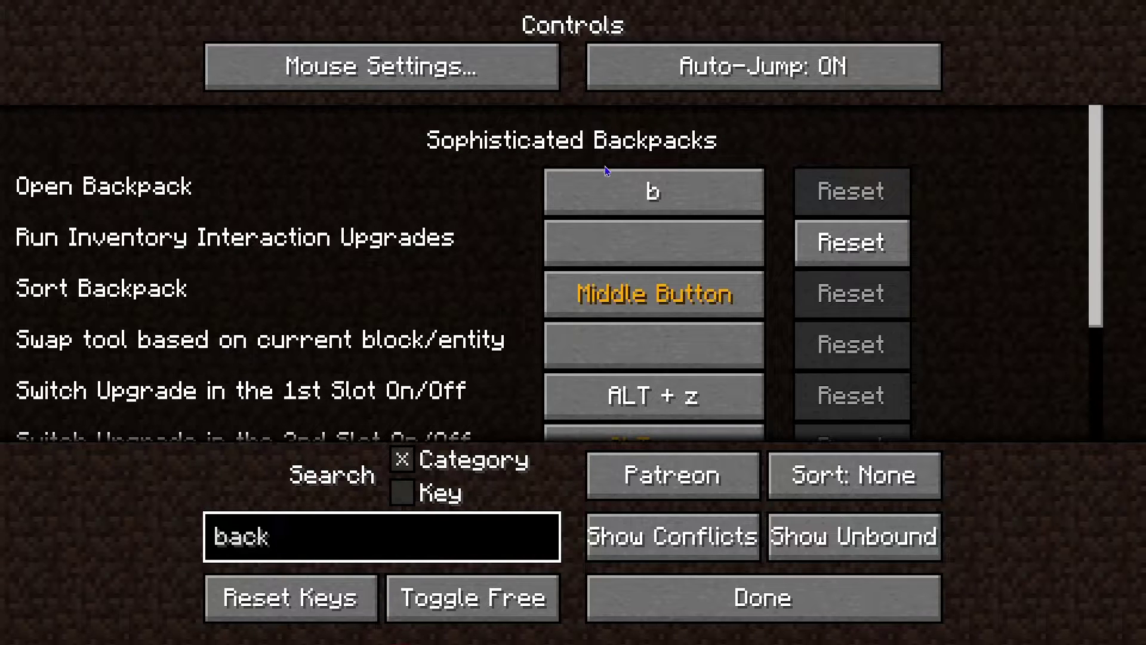
scroll(199, 256, "down", 5)
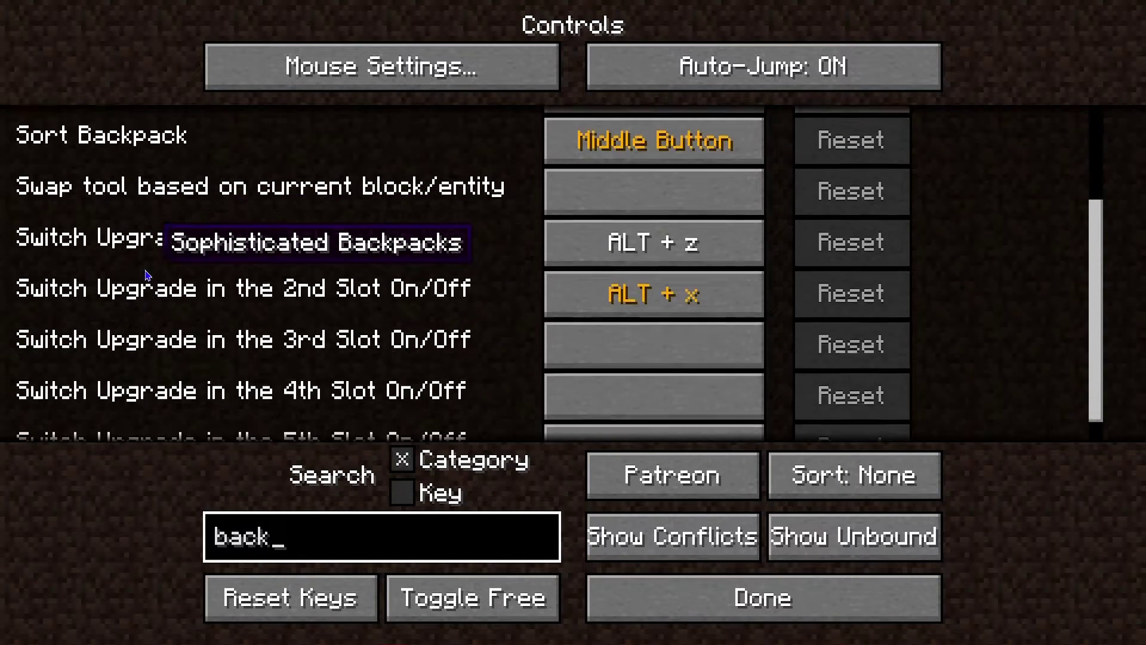
scroll(367, 378, "up", 5)
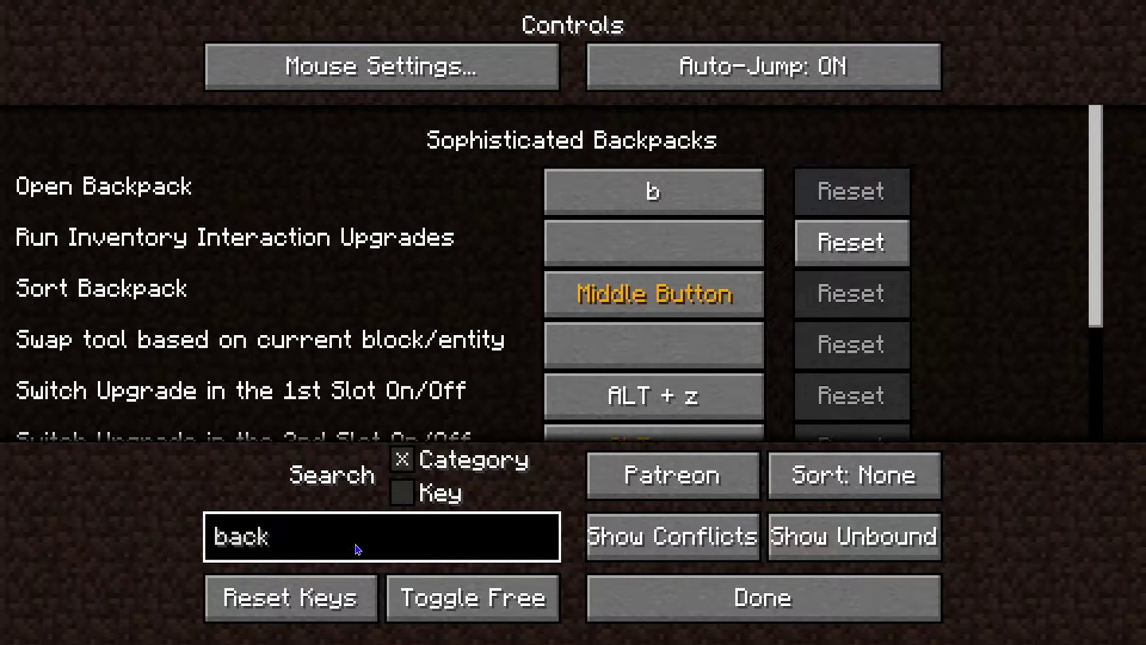
key("BackSpace")
key("BackSpace")
key("BackSpace")
key("BackSpace")
left_click(402, 459)
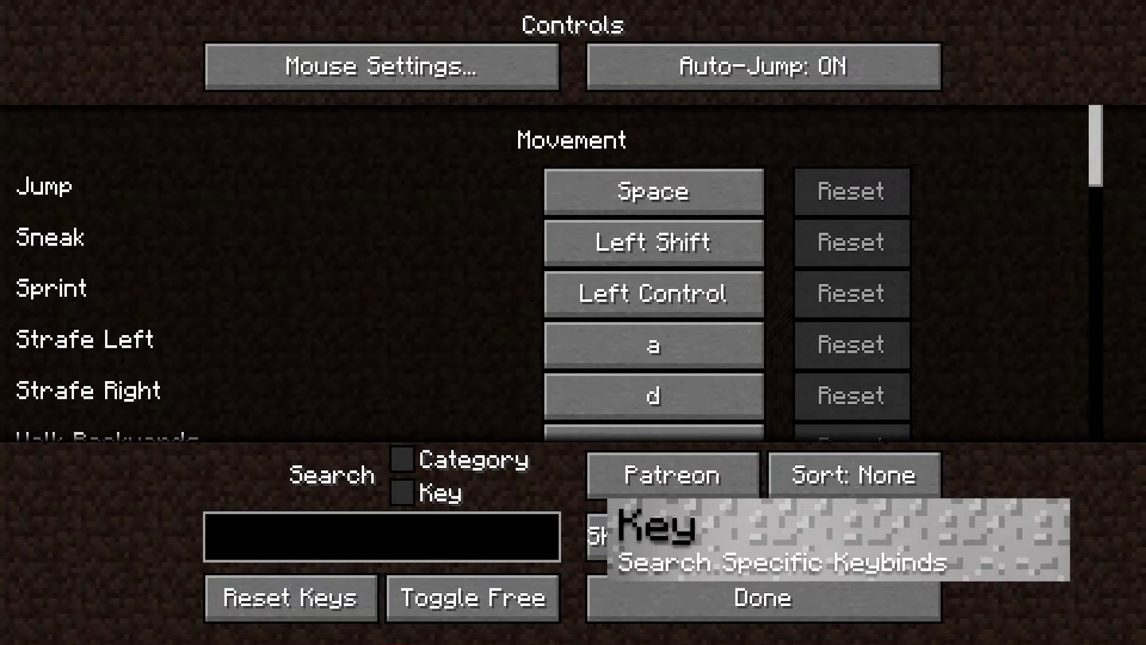
Make the search match assigned keys, then look up bindings on shift and on control.
left_click(402, 493)
left_click(418, 529)
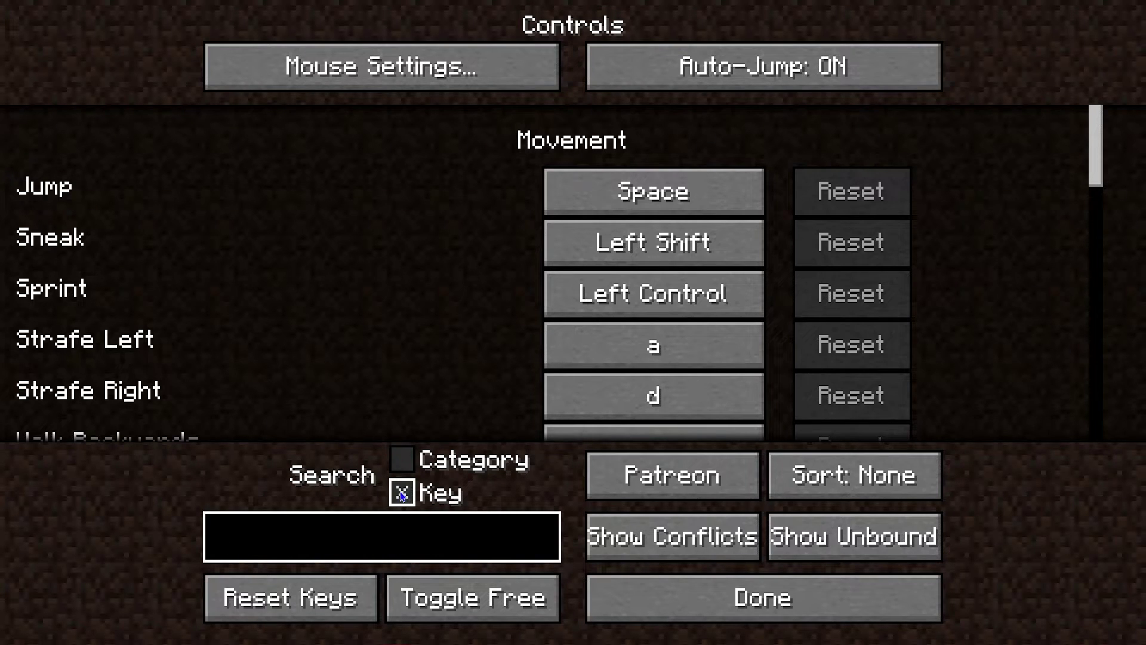
type("shift")
key("BackSpace")
key("BackSpace")
key("BackSpace")
key("BackSpace")
key("BackSpace")
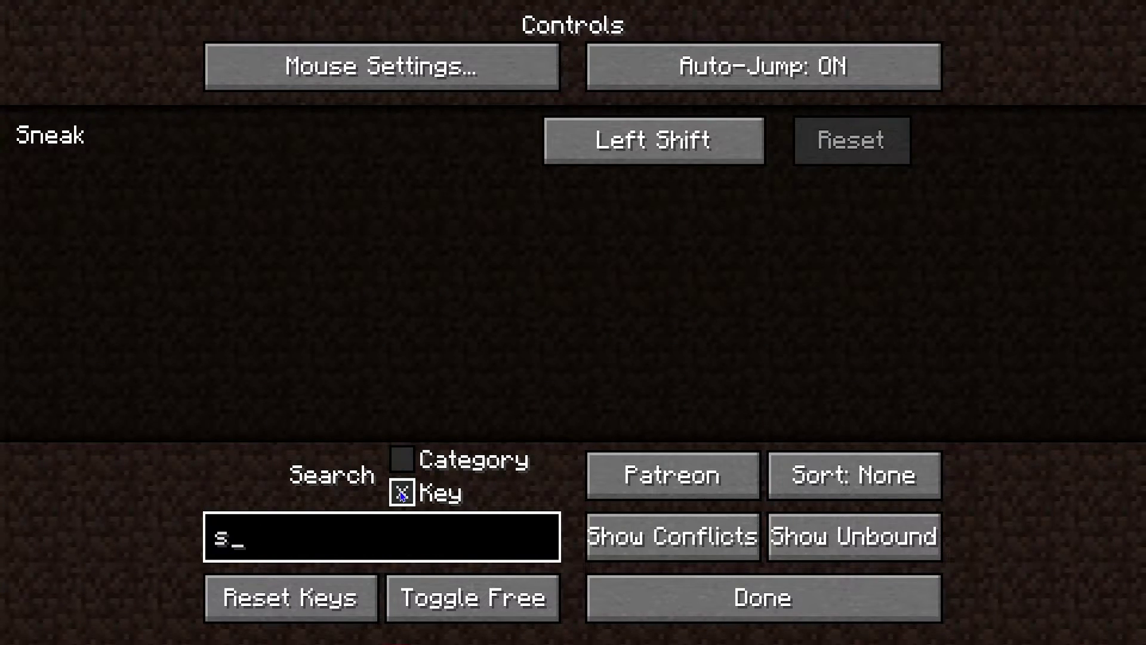
type("conrt")
key("BackSpace")
key("BackSpace")
type("trol")
key("BackSpace")
key("BackSpace")
key("BackSpace")
key("BackSpace")
key("BackSpace")
key("BackSpace")
Rebind Sneak to Right Control, search 'contro' to check it, then reset Sneak to Left Shift.
left_click(654, 242)
key("Control_R")
left_click(263, 540)
type("contro")
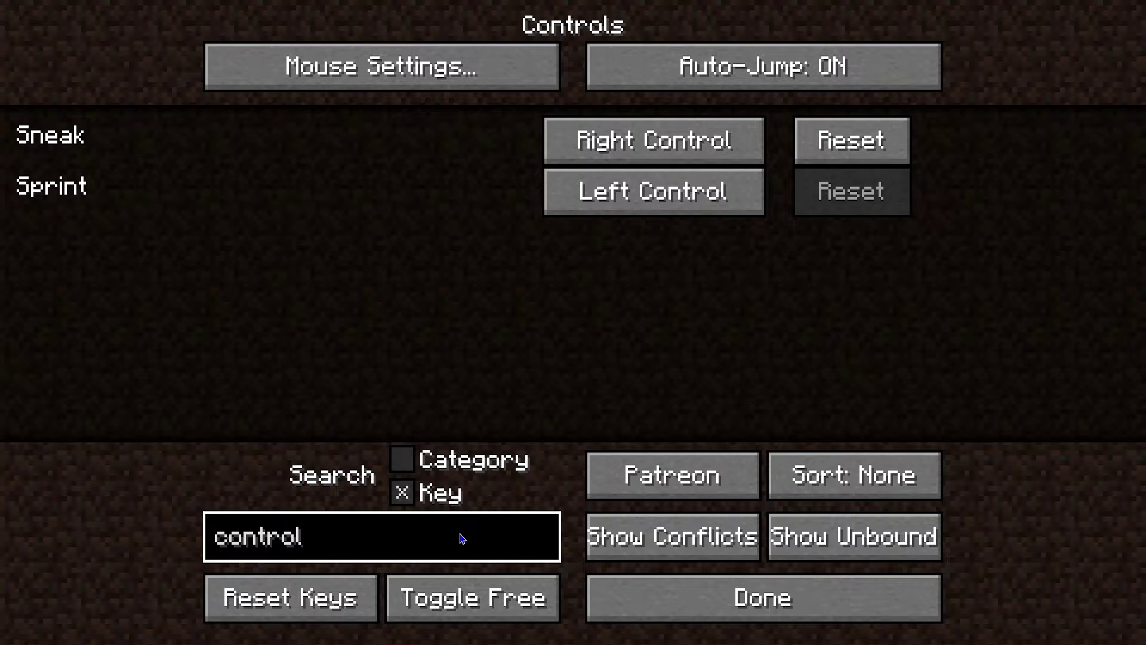
key("BackSpace")
key("BackSpace")
key("BackSpace")
key("BackSpace")
key("BackSpace")
key("BackSpace")
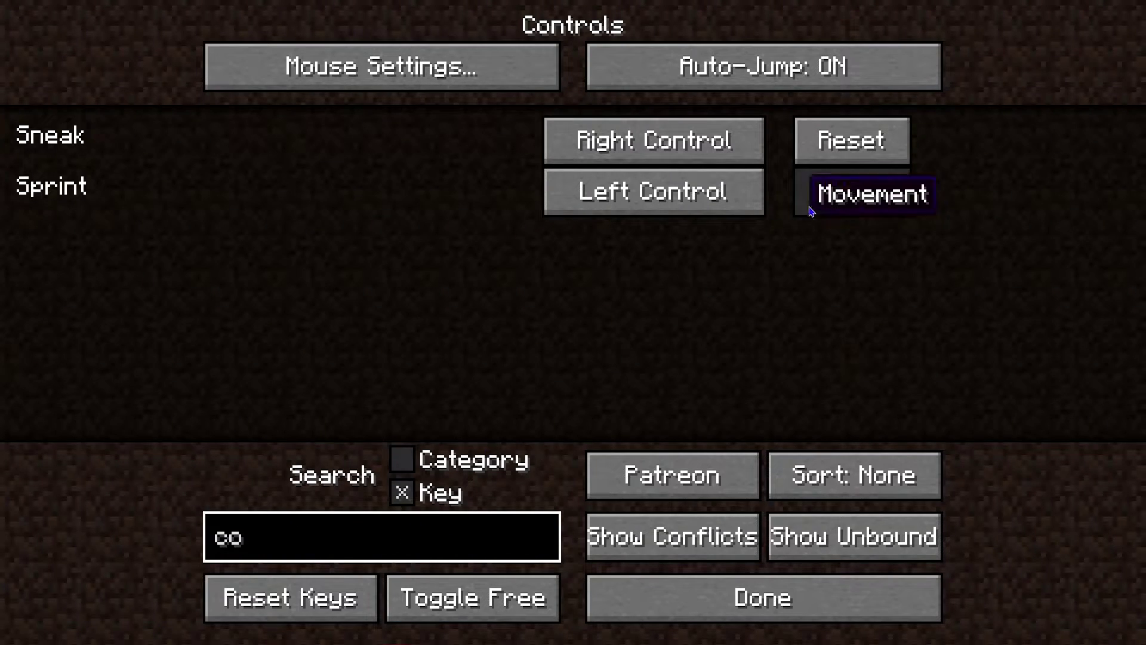
left_click(860, 245)
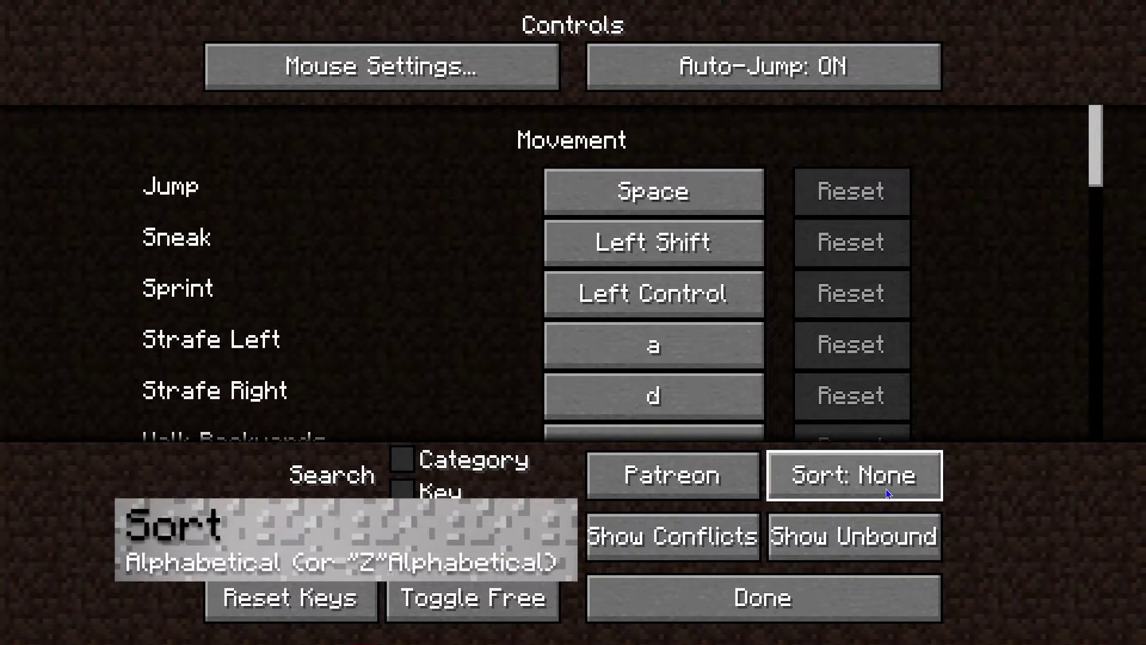
Cycle the sort through A→Z, Z→A and None, and briefly toggle Show Conflicts.
left_click(866, 484)
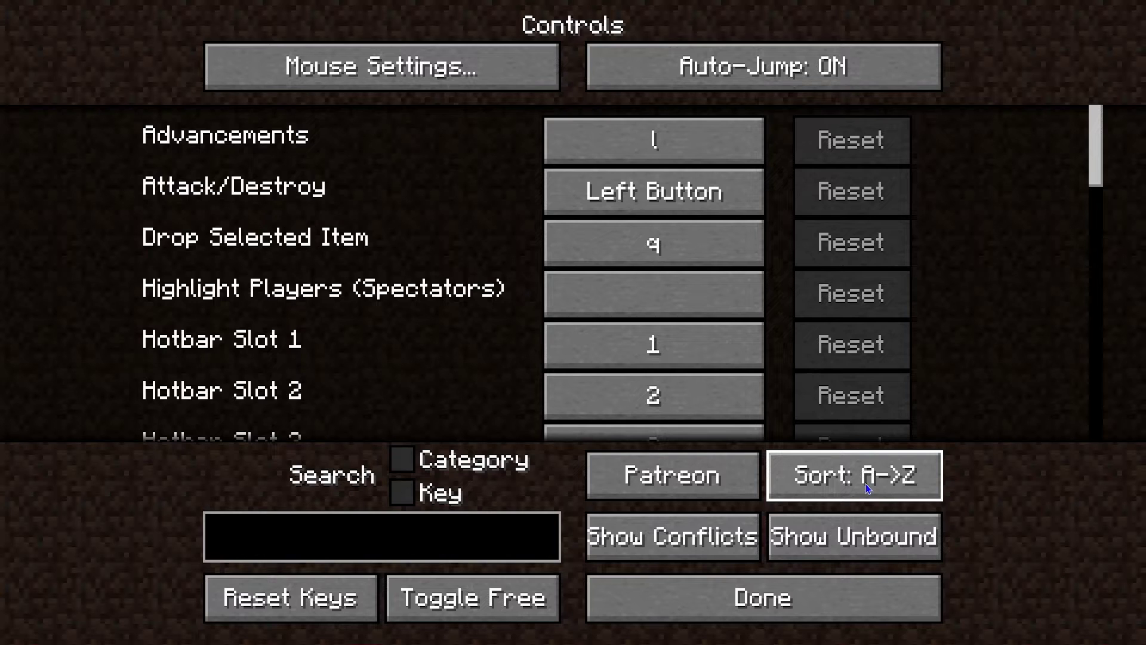
left_click(865, 486)
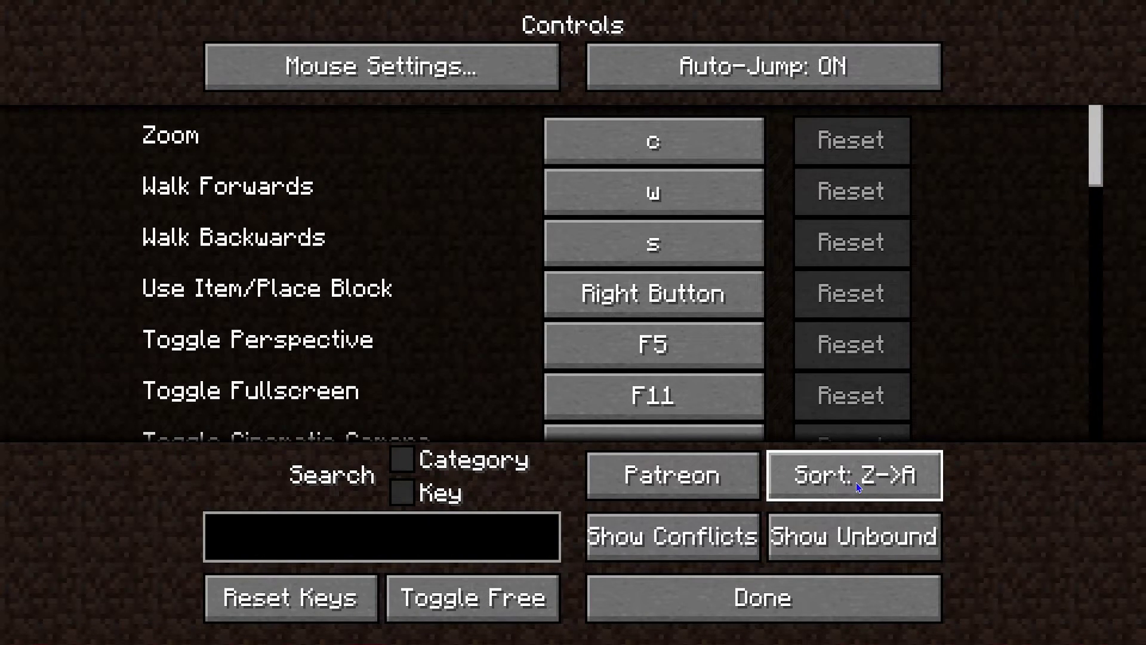
left_click(856, 482)
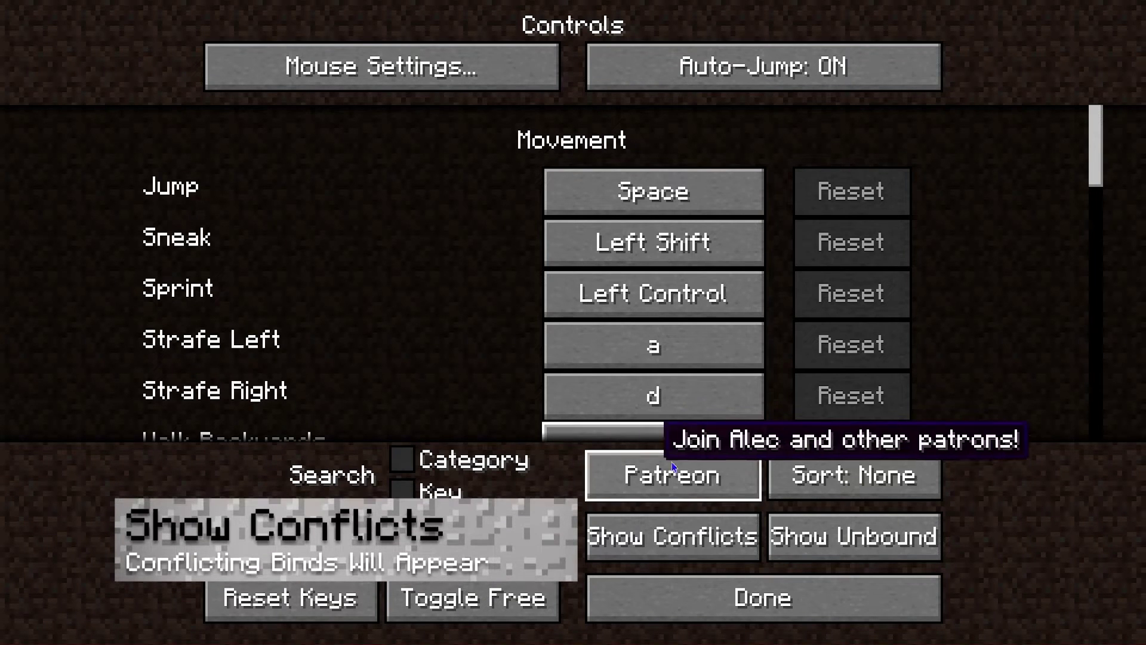
left_click(707, 543)
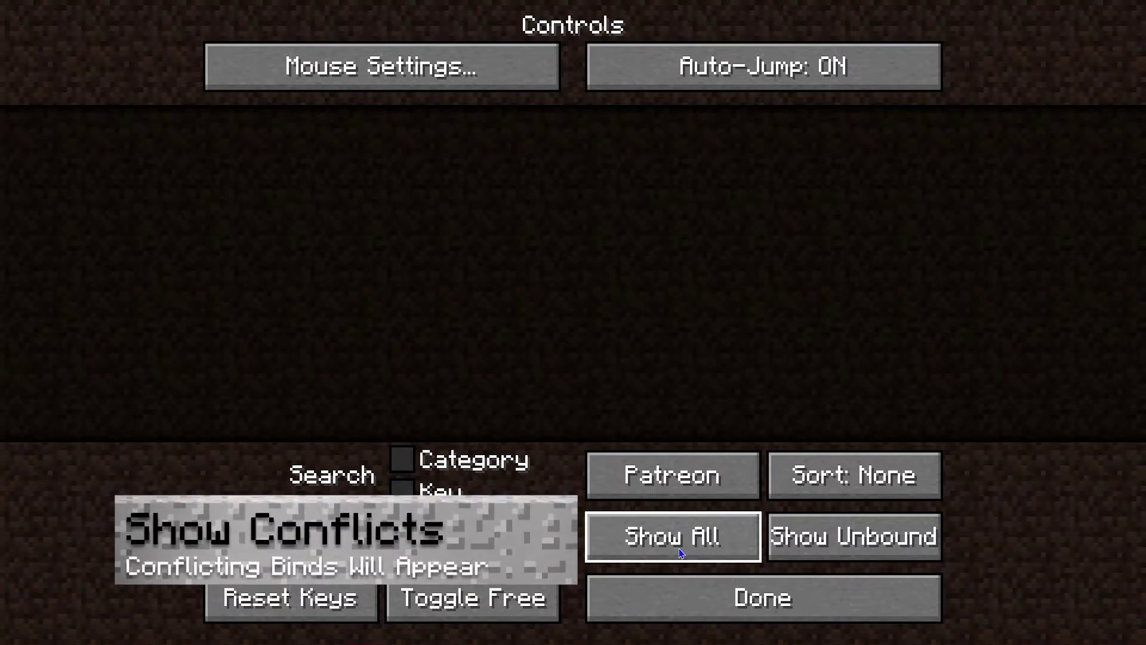
left_click(685, 540)
Bind Sneak to Space to clash with Jump, list conflicts, reset Sneak, and show all.
left_click(657, 252)
key("space")
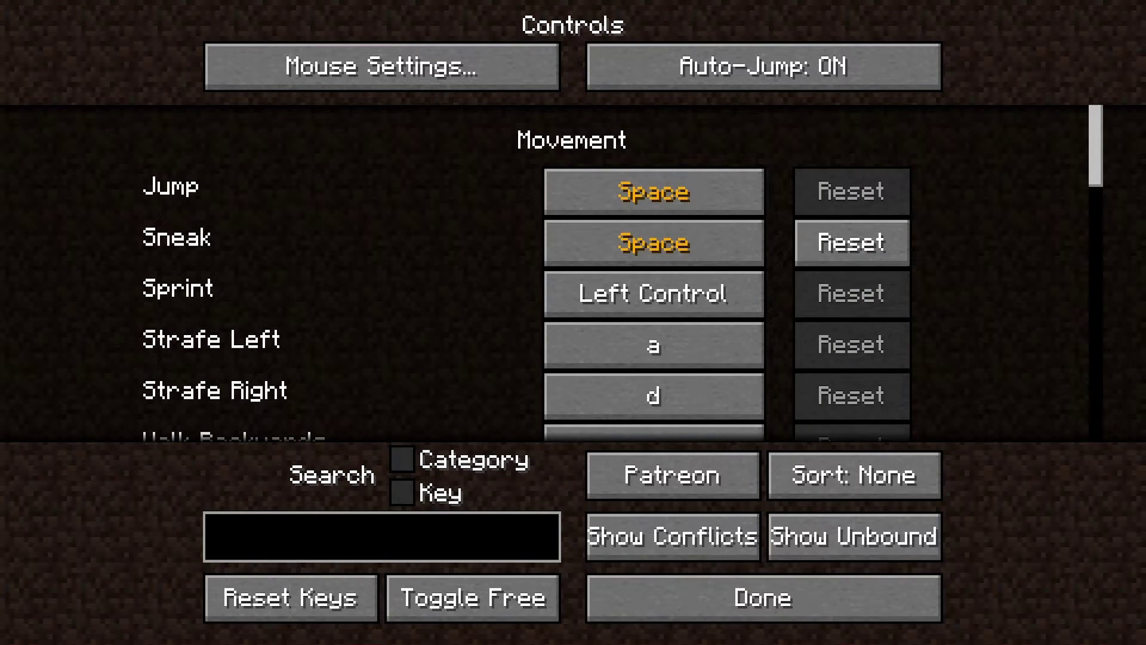
left_click(694, 547)
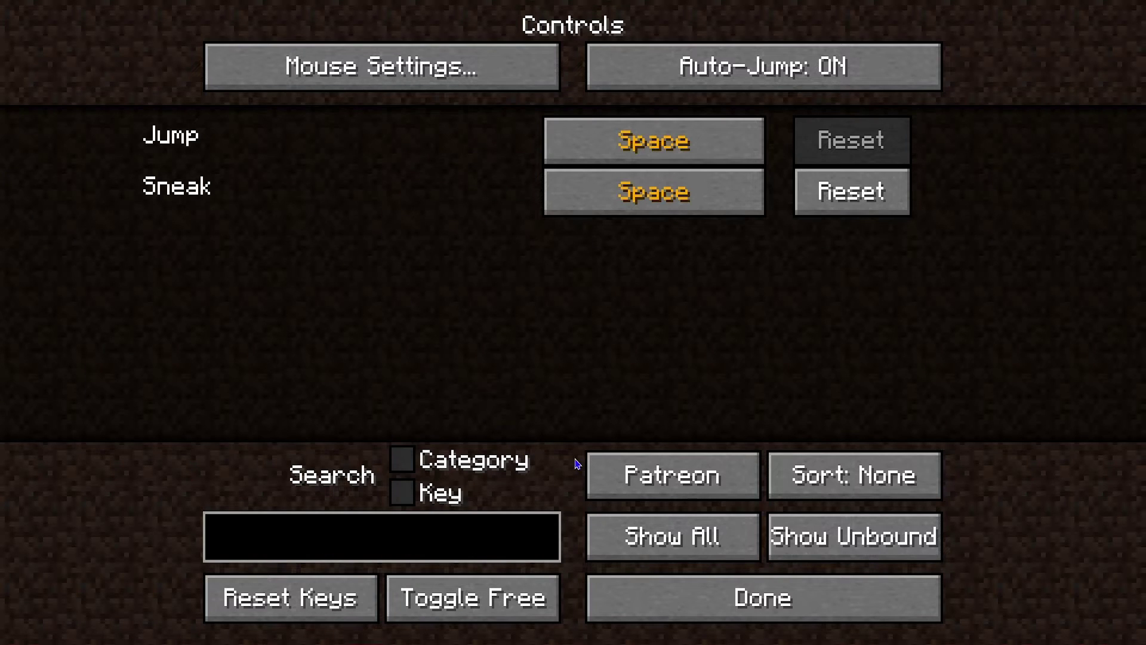
left_click(883, 190)
left_click(696, 547)
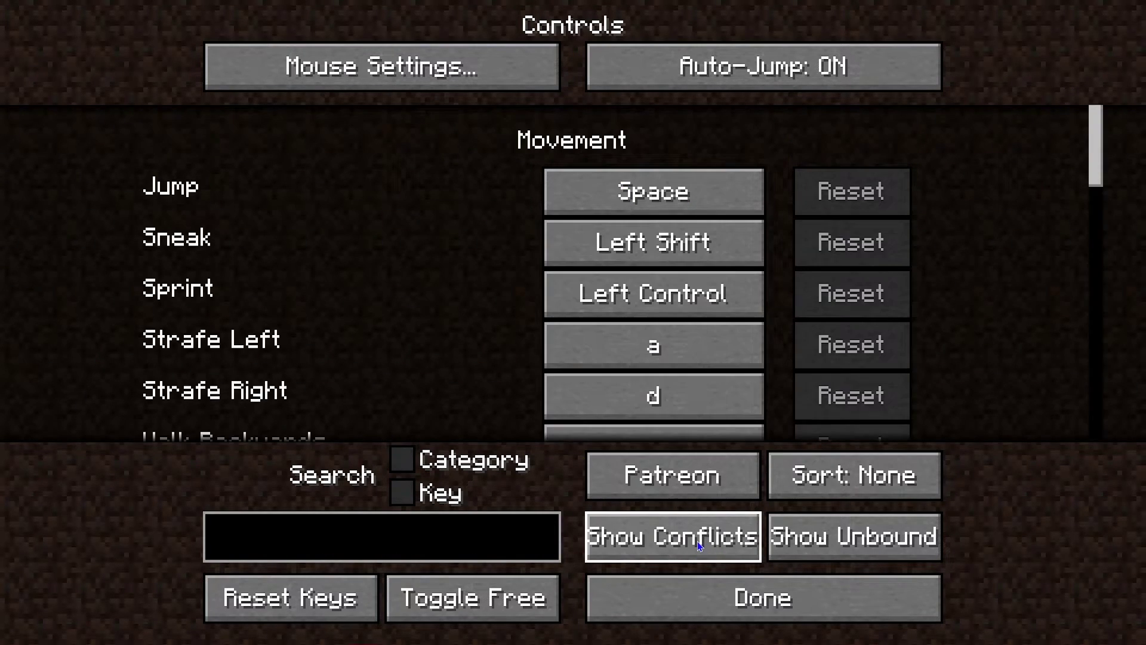
Recheck conflicts, list only unbound binds like Toggle Cinematic Camera, then show every binding.
left_click(754, 538)
left_click(757, 536)
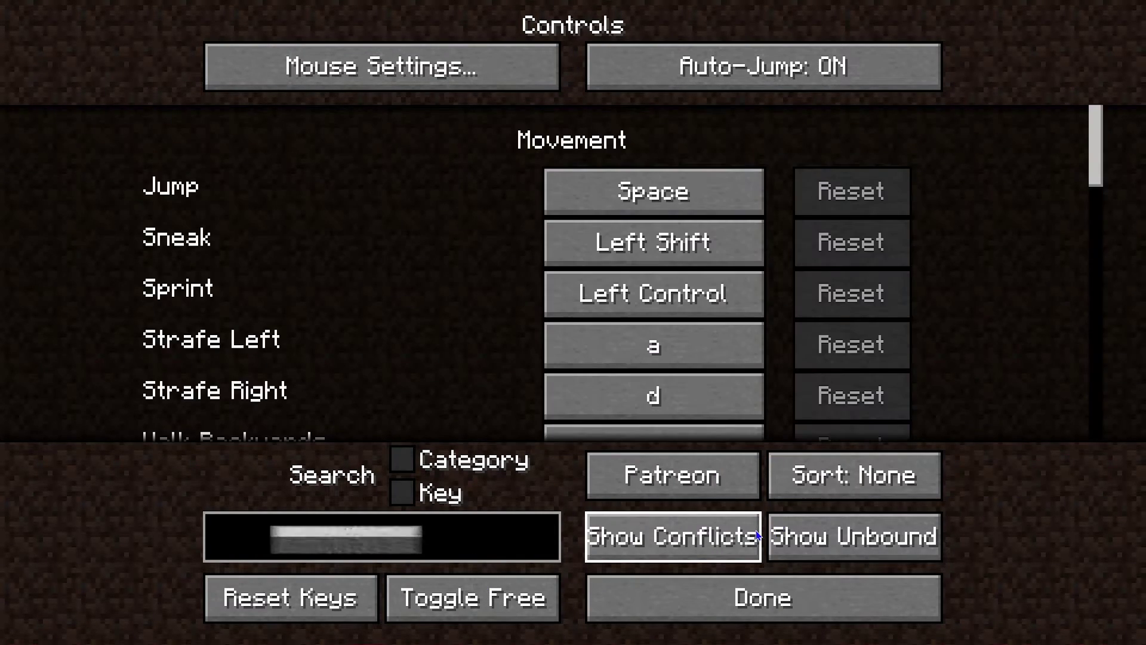
left_click(806, 539)
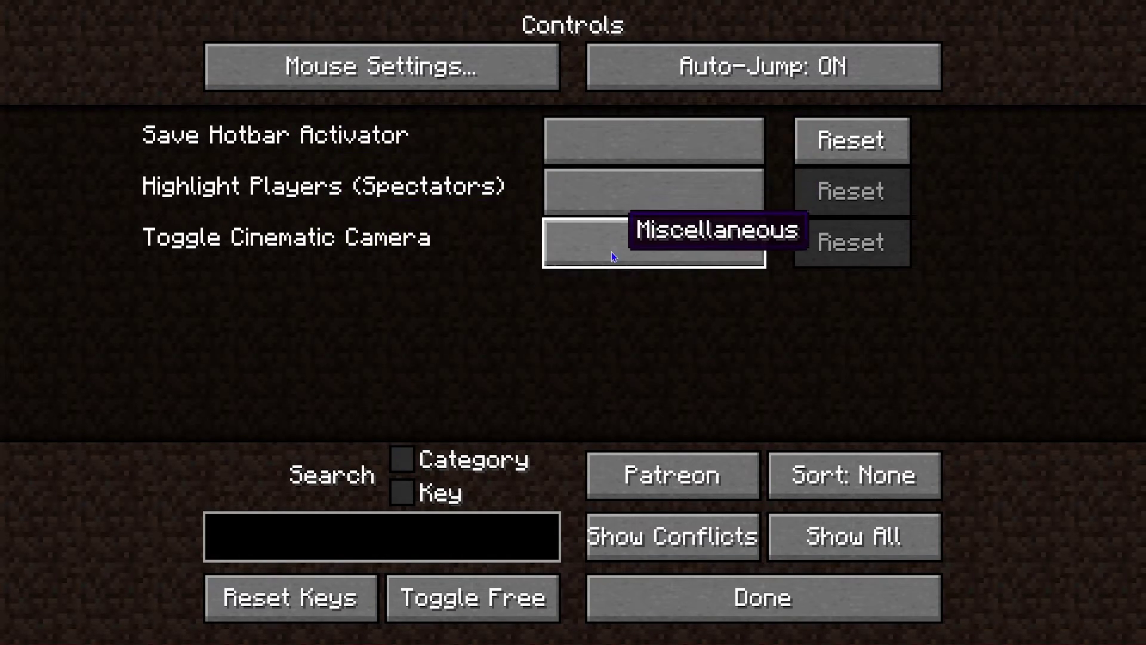
left_click(885, 553)
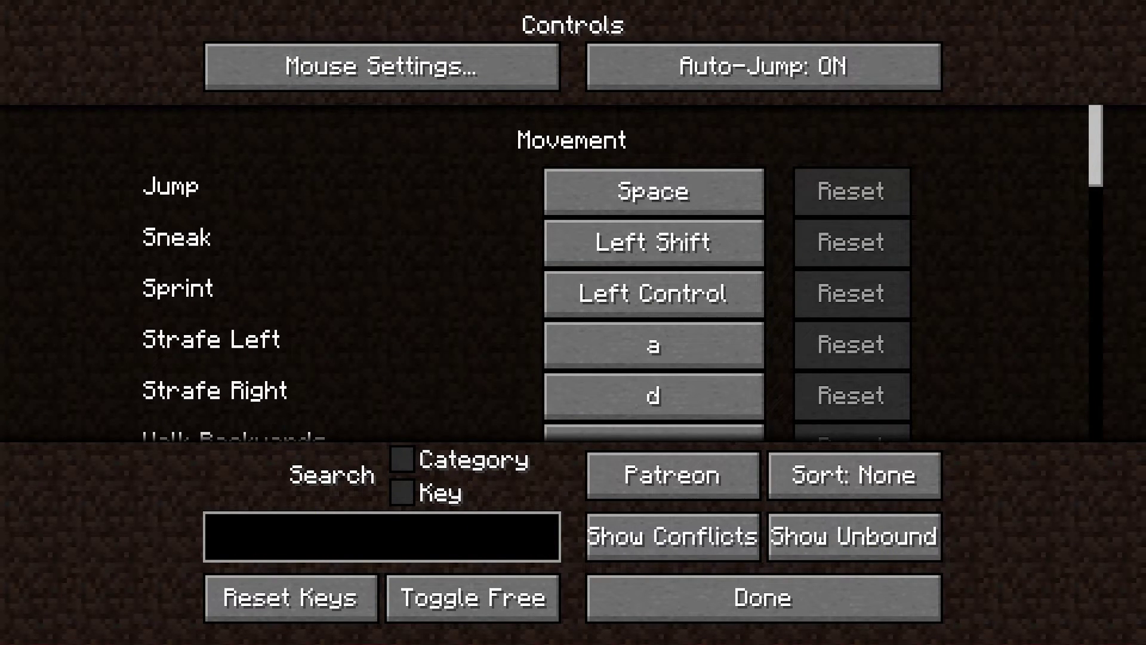
left_click(473, 597)
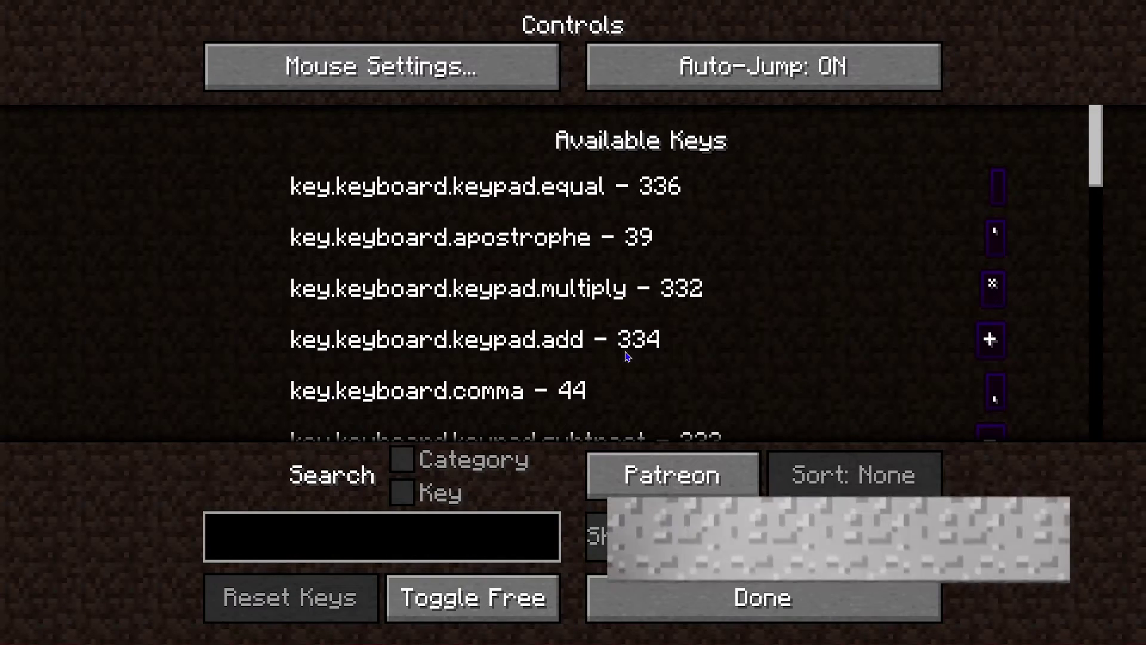
left_click_drag(1090, 157, 1047, 146)
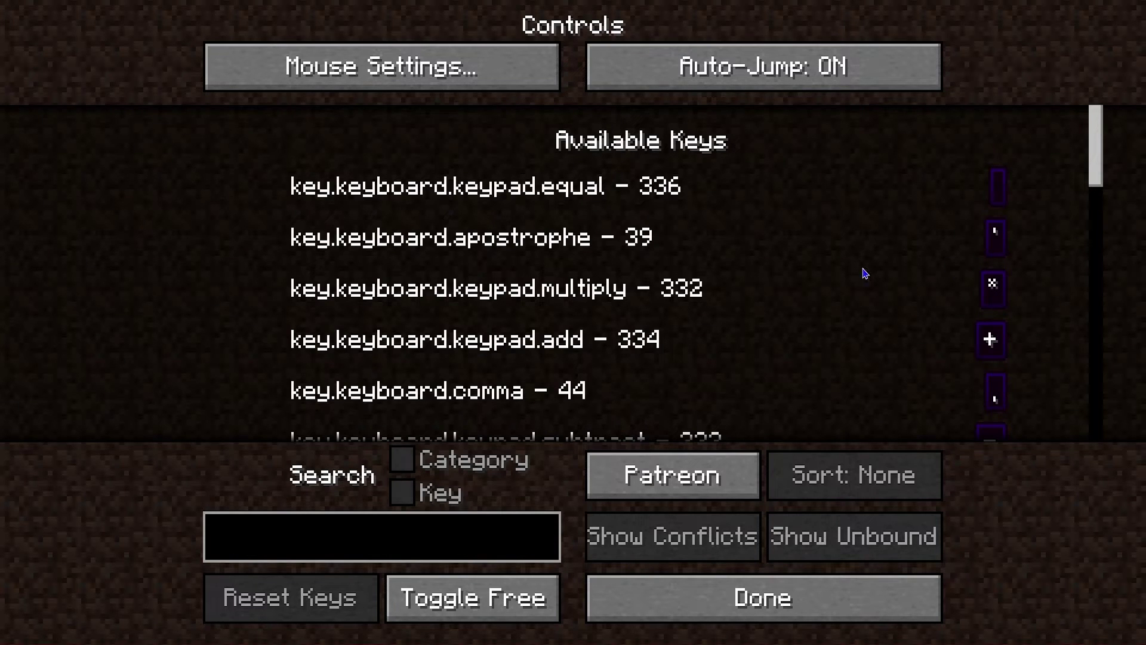
left_click(467, 595)
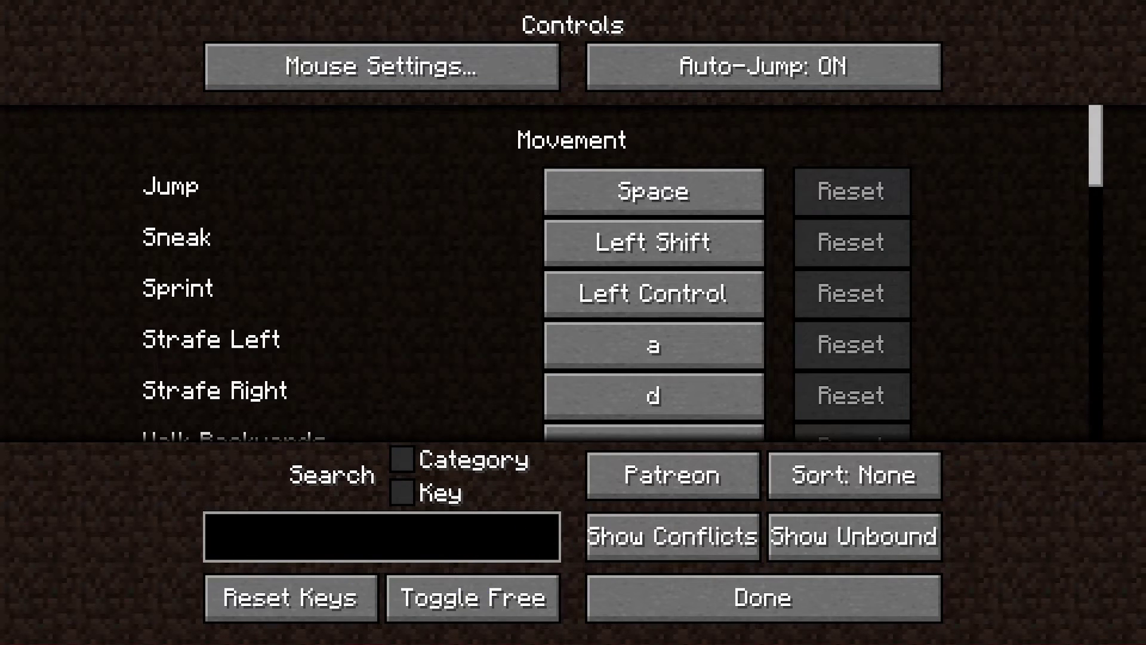
Reset all key bindings to defaults via a confirmed Reset Keys, then scroll through the list.
left_click(277, 600)
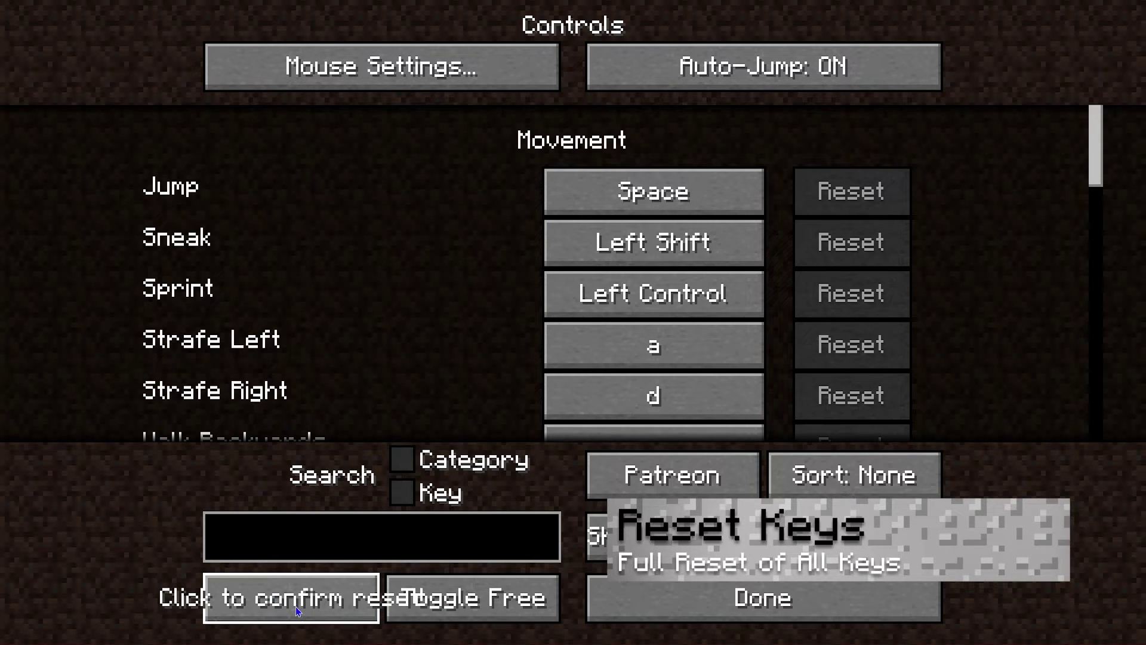
left_click(293, 603)
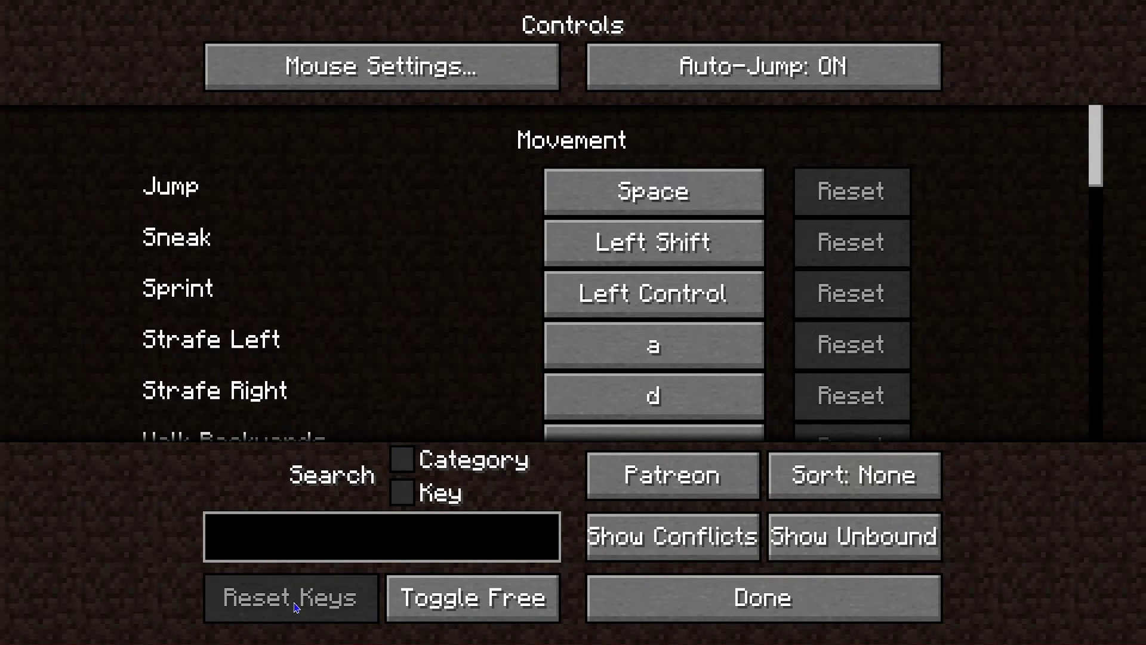
scroll(713, 300, "down", 15)
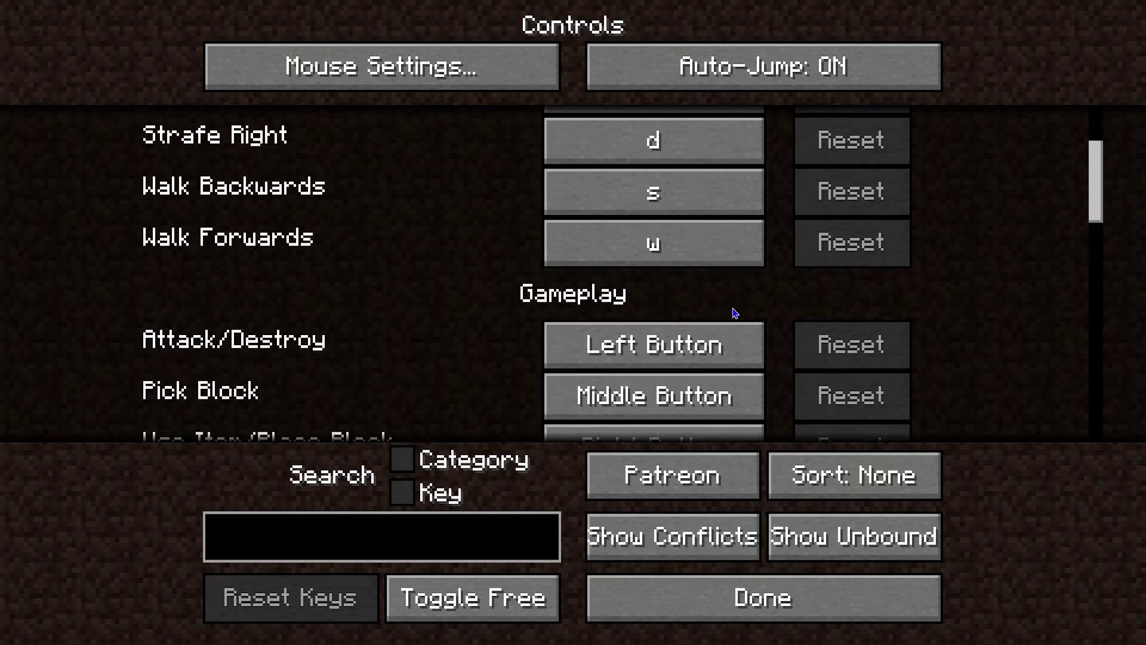
scroll(879, 319, "down", 5)
scroll(901, 334, "up", 3)
left_click_drag(1084, 206, 1092, 372)
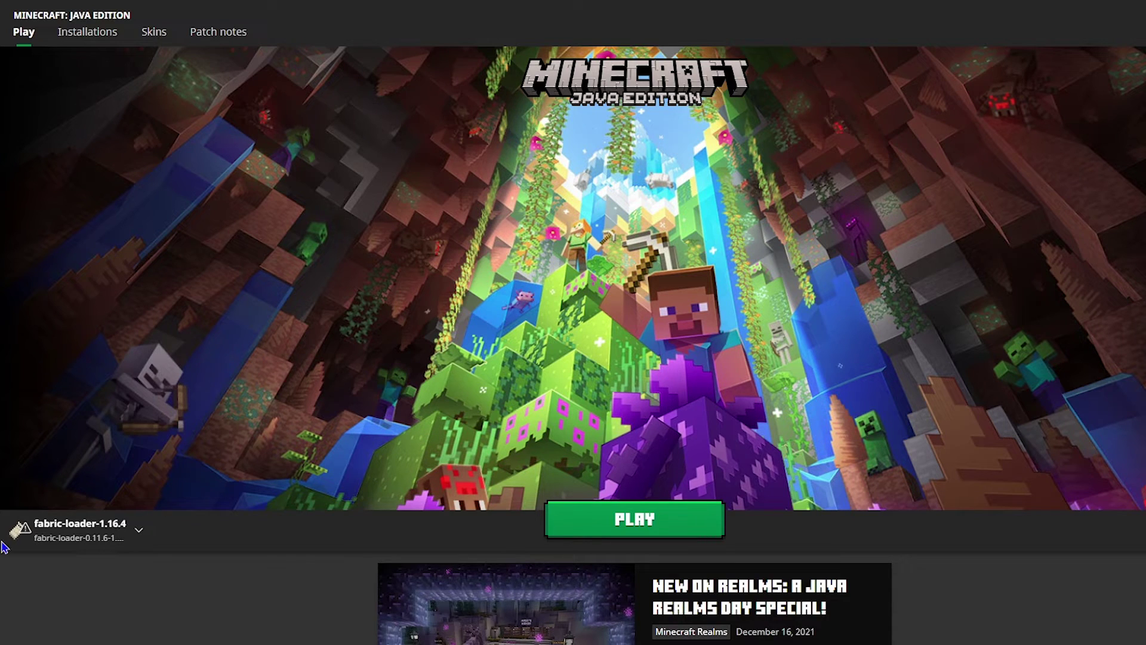
Pick the Forge 1.16.5 installation from the dropdown beside PLAY.
left_click(134, 534)
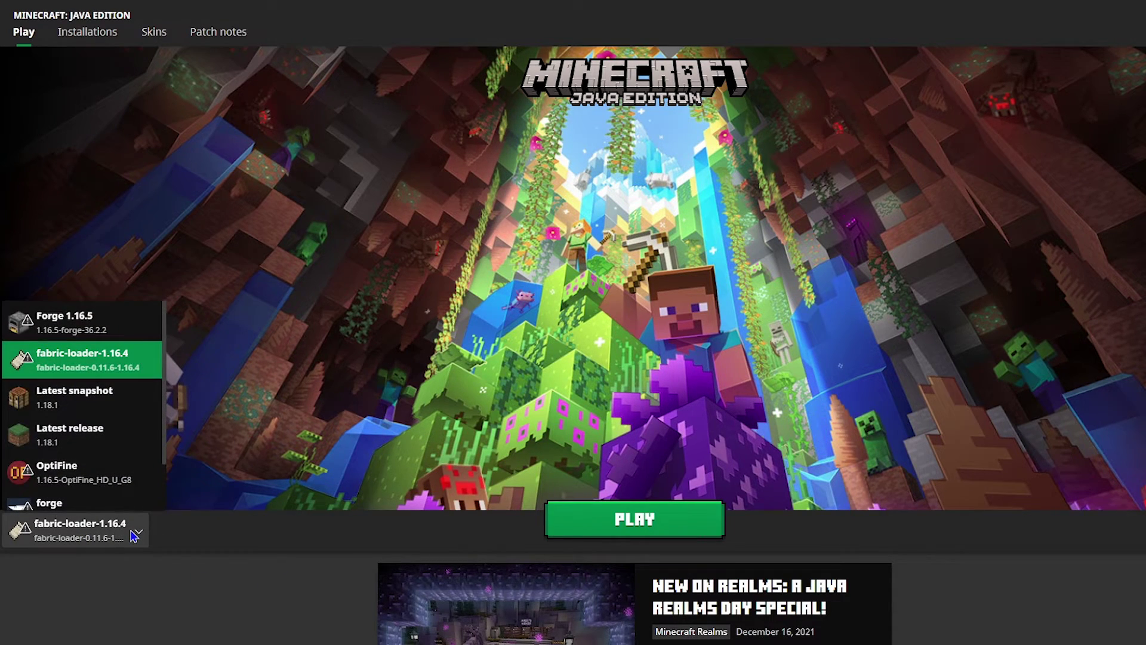
left_click(98, 331)
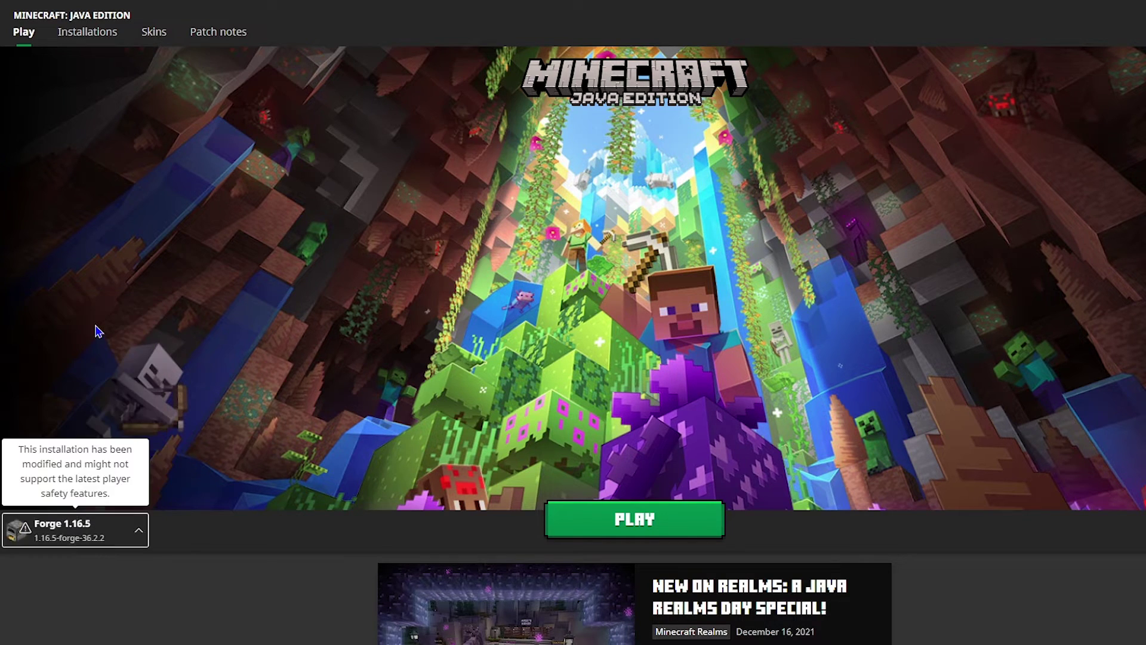
left_click(124, 537)
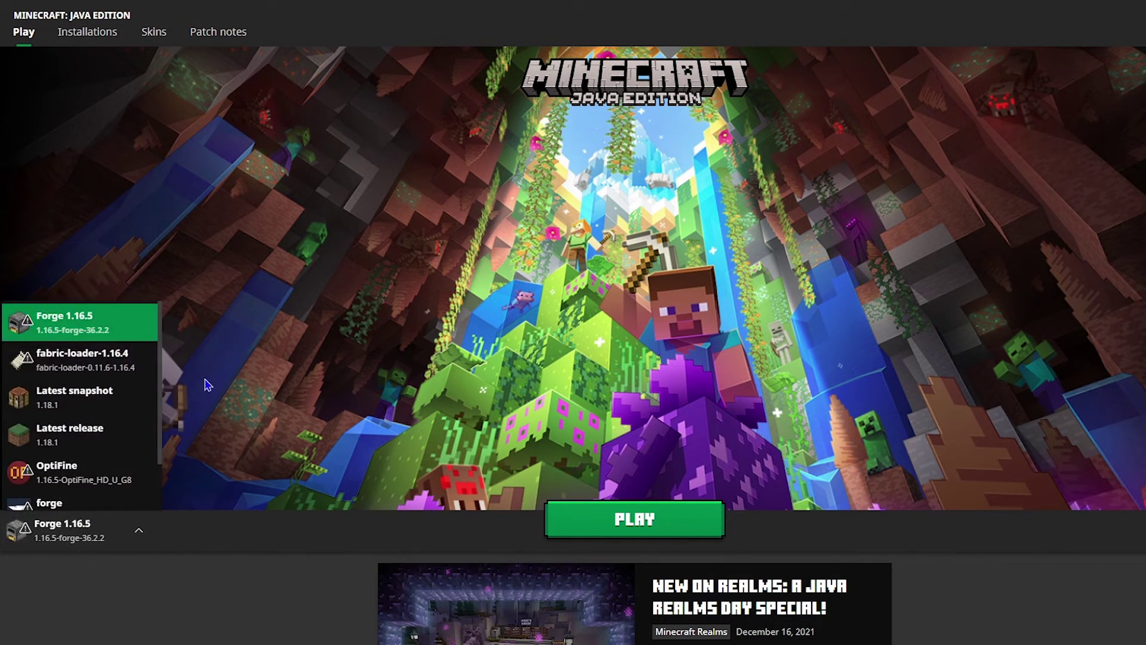
left_click(343, 354)
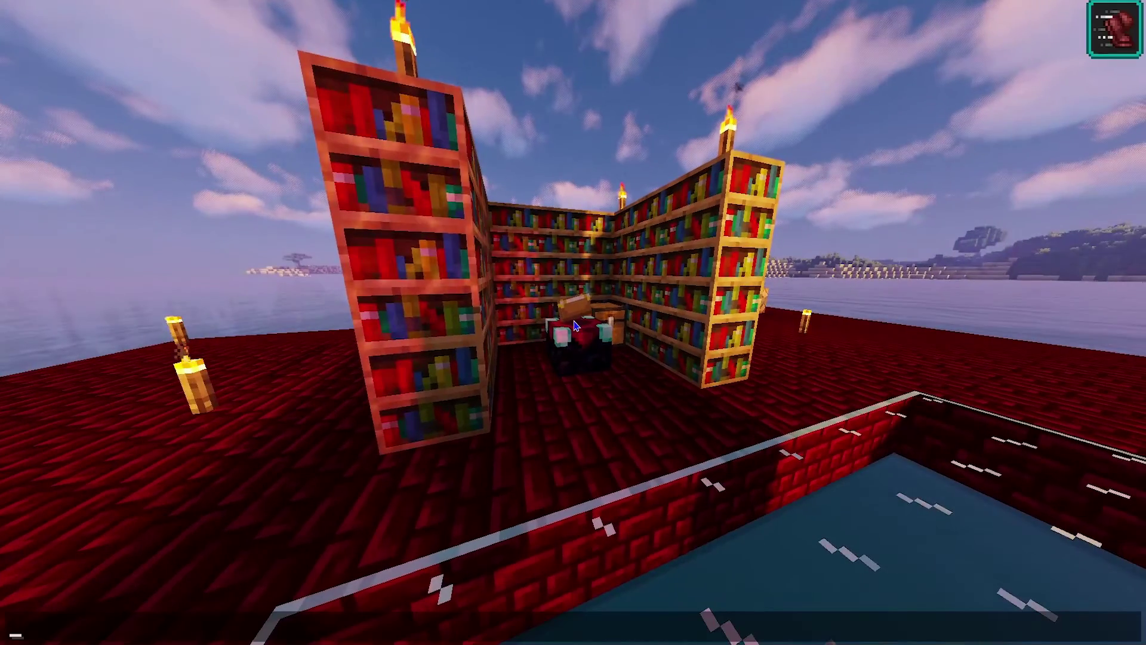
Close chat, toggle the HUD with F1, take an F2 screenshot, and toggle the F3 debug overlay.
type("t")
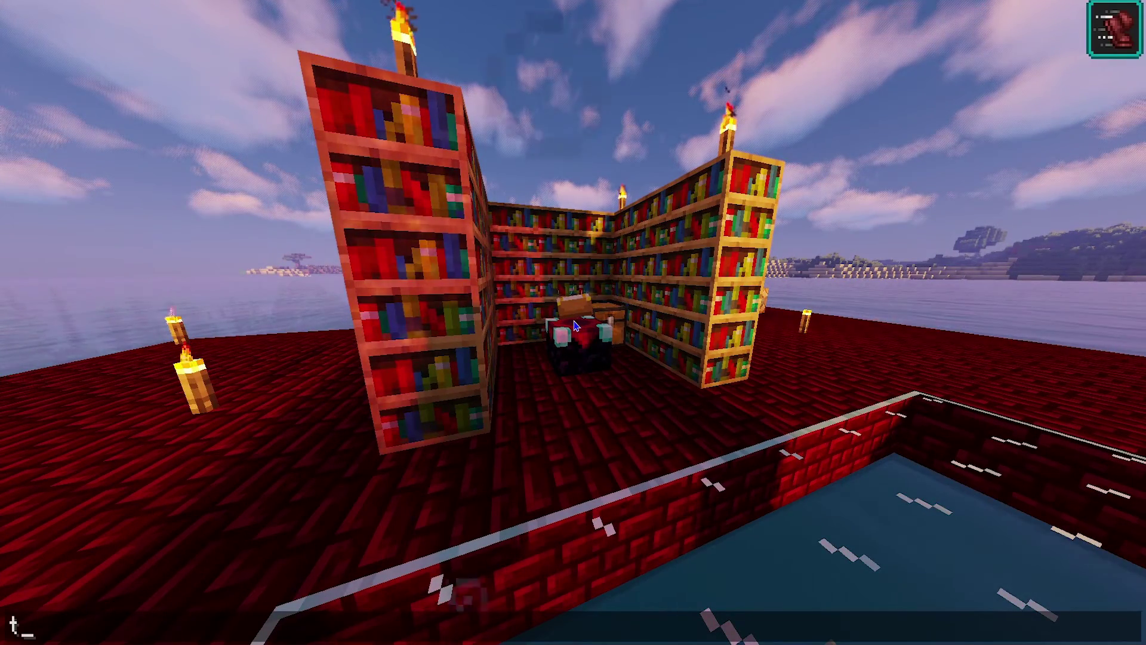
key("Escape")
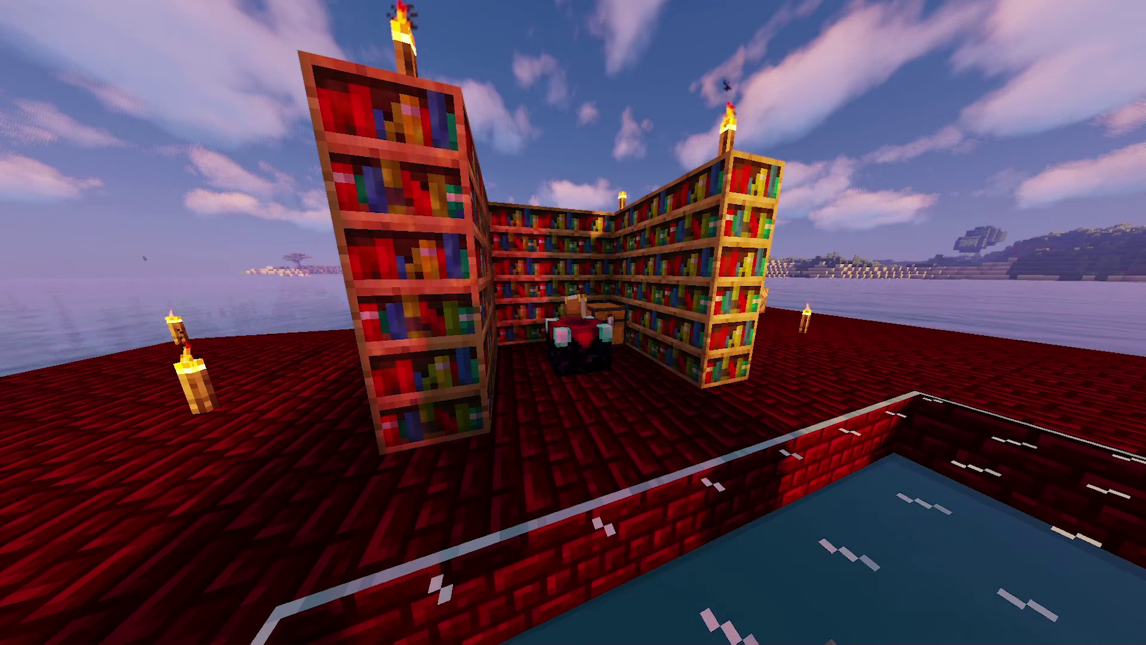
key("F1")
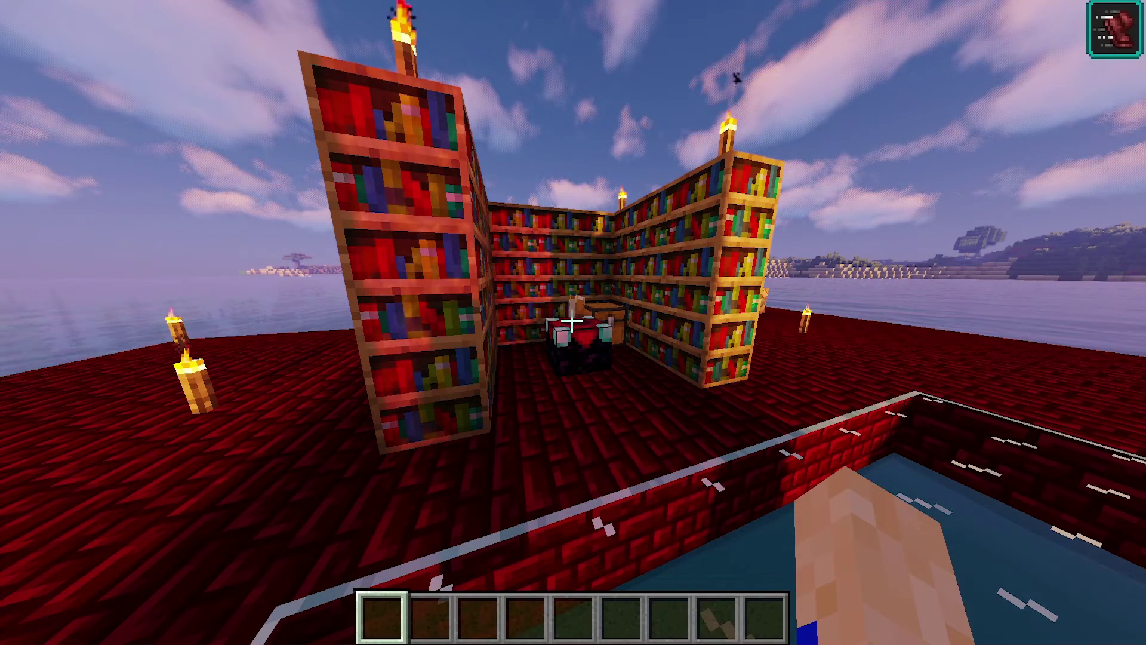
key("F2")
key("F1")
key("F1")
key("F3")
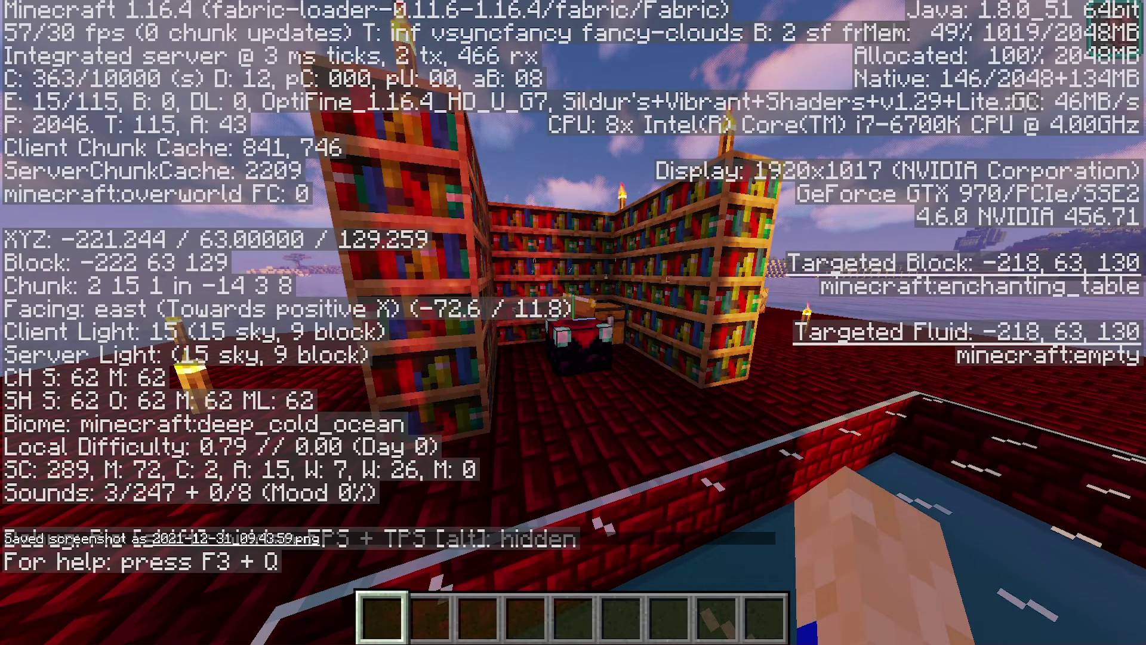
key("F3")
key("F1")
key("F1")
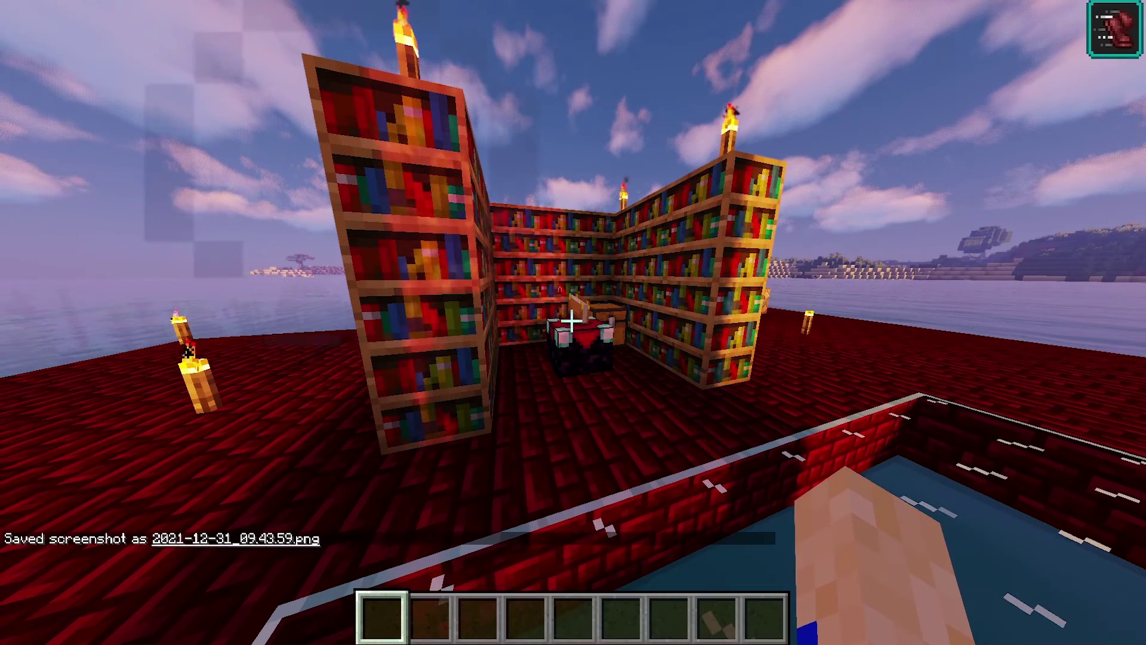
Walk past the bookshelves, drop to the night arena, and ride the elevator up to floor 2.
key("F1")
key("w")
key("F1")
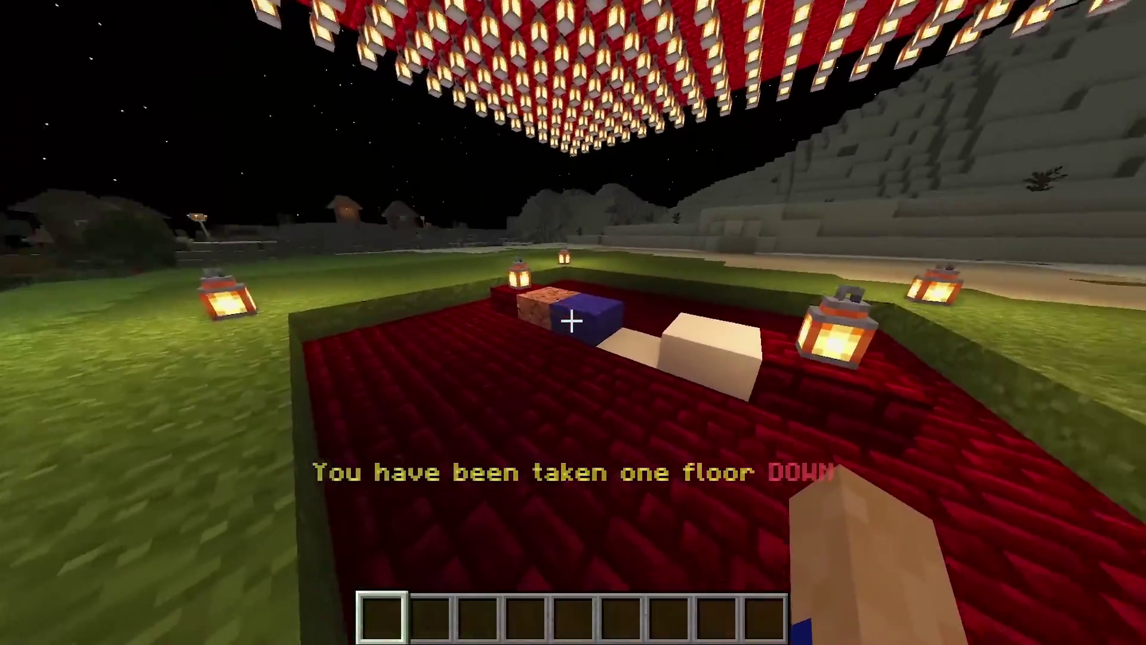
key("w")
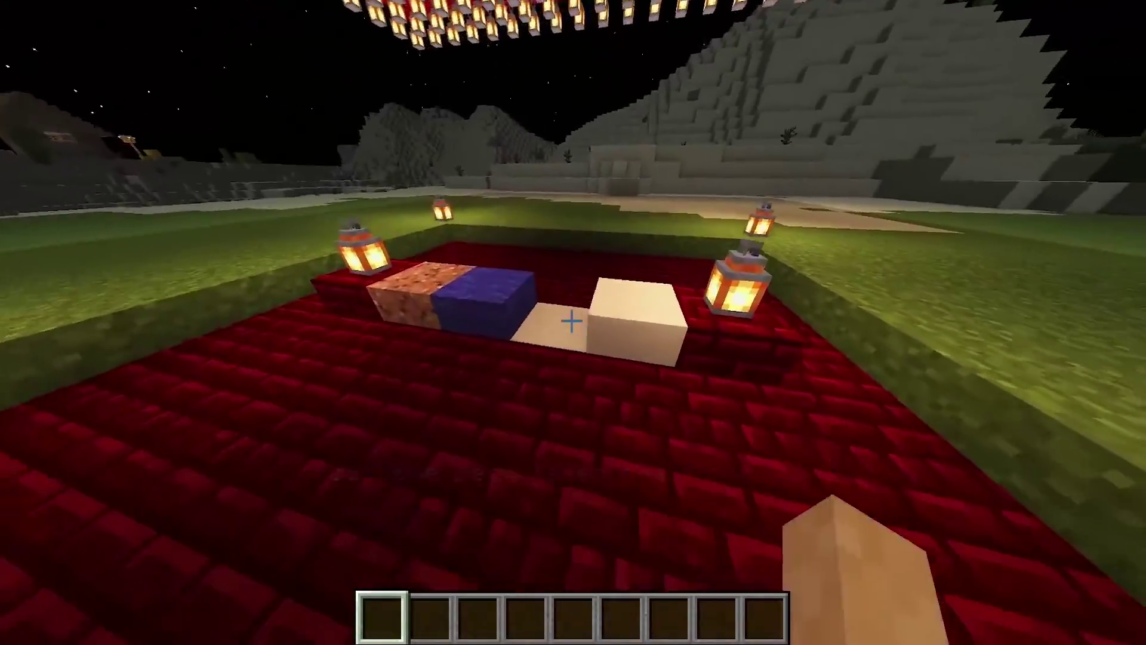
key("space")
key("shift")
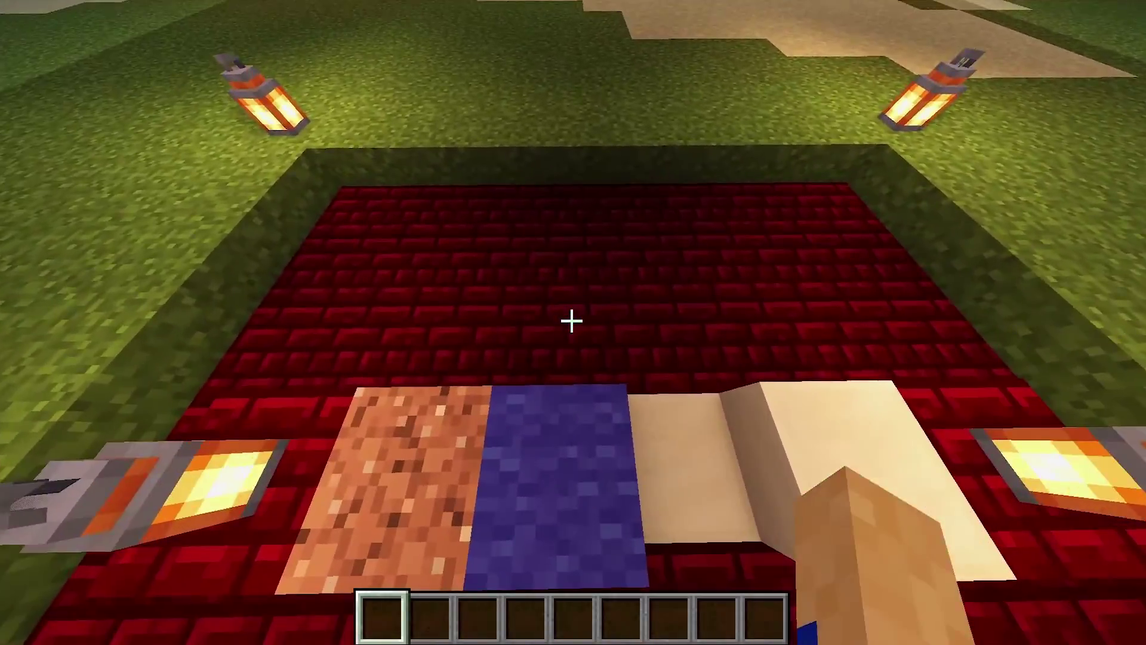
key("space")
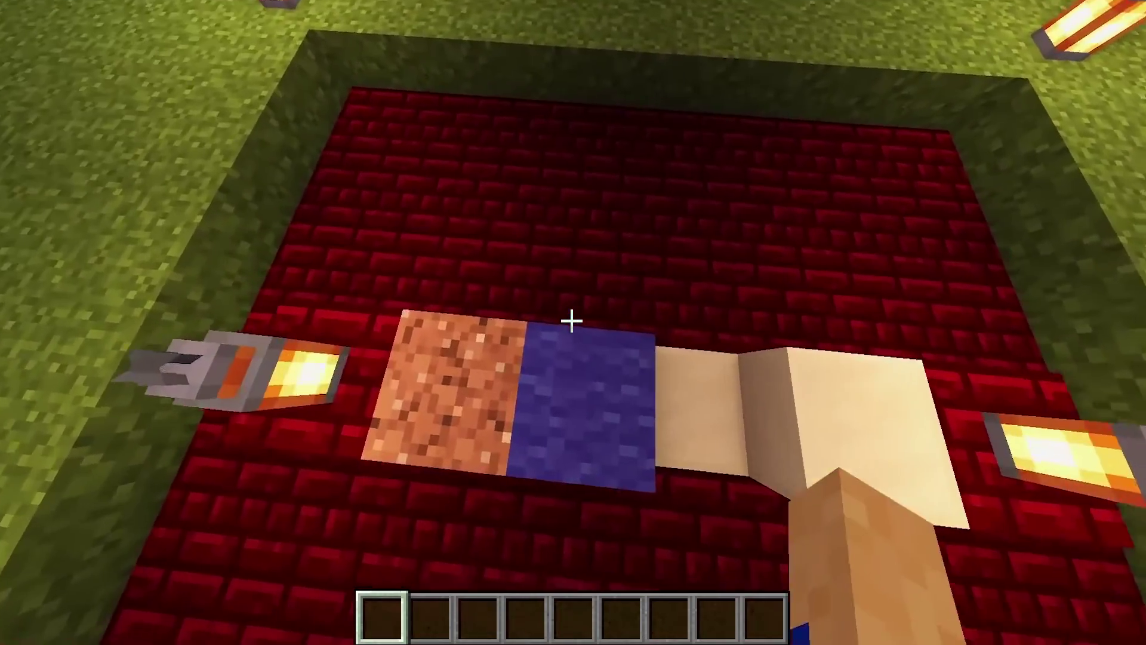
key("shift")
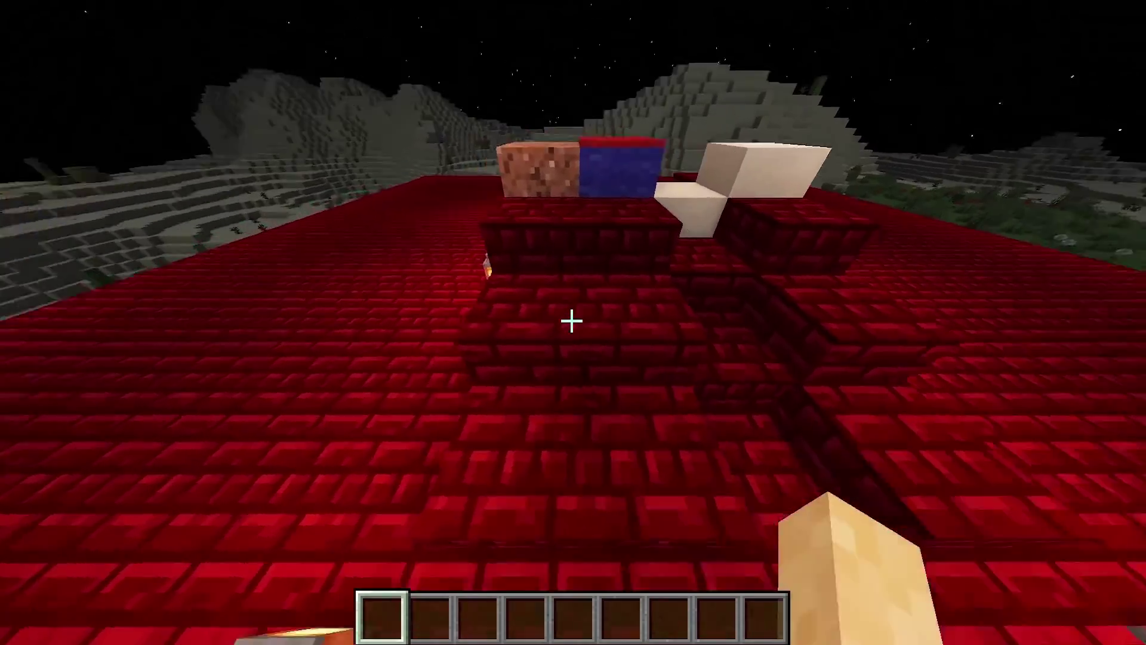
key("w")
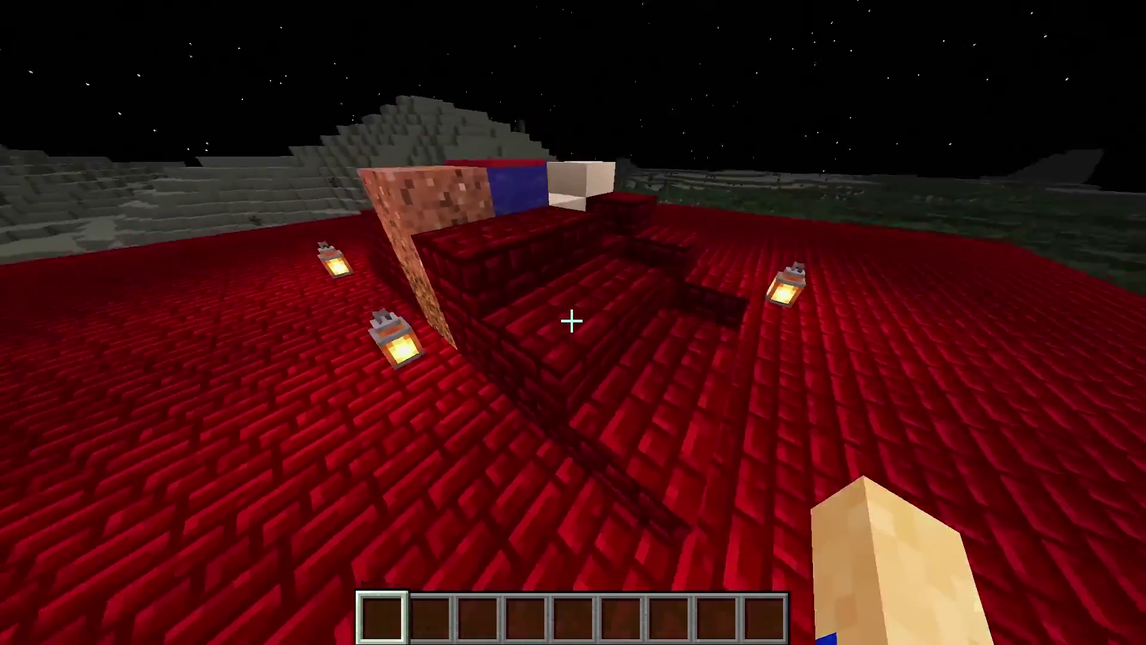